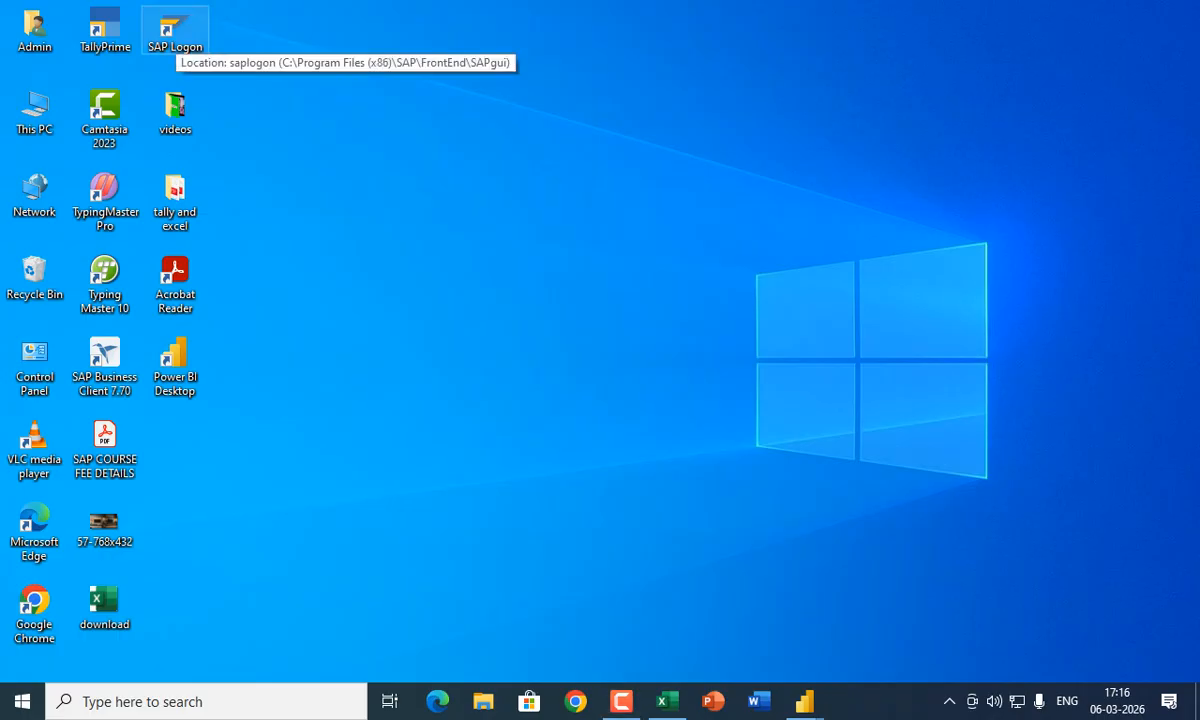
- Open SAP Logon and log on to the FICO connection, entering the user ID and account password
double_click(175, 34)
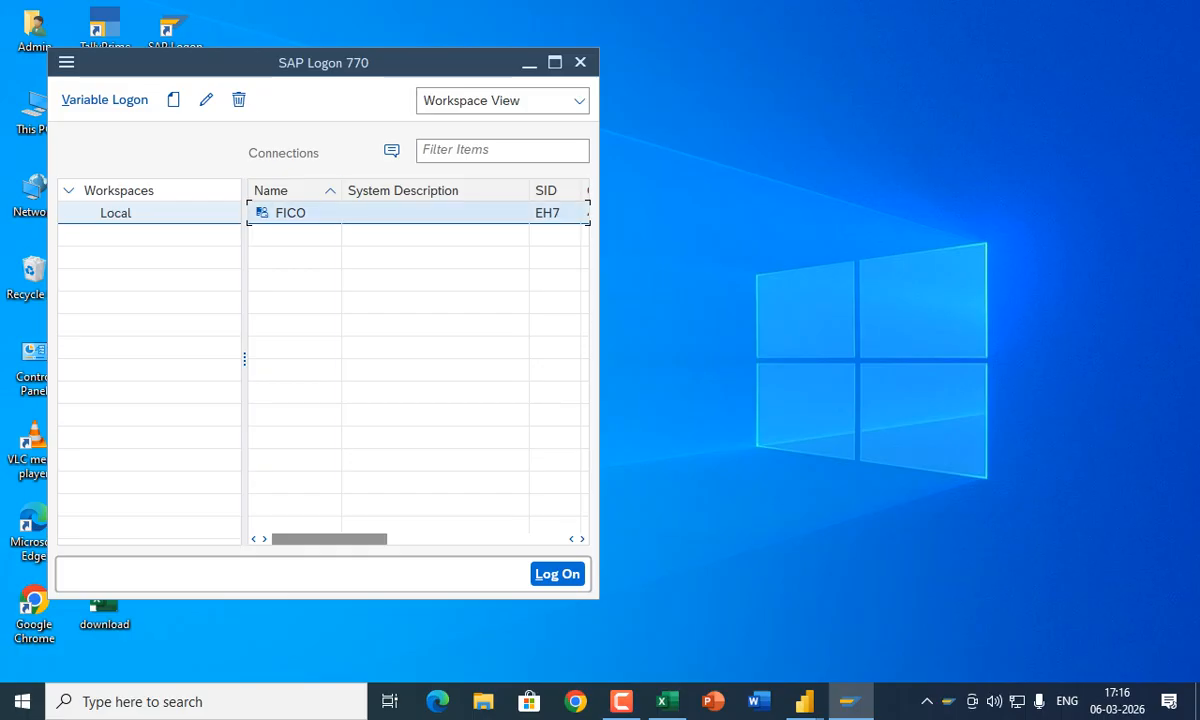
left_click(557, 574)
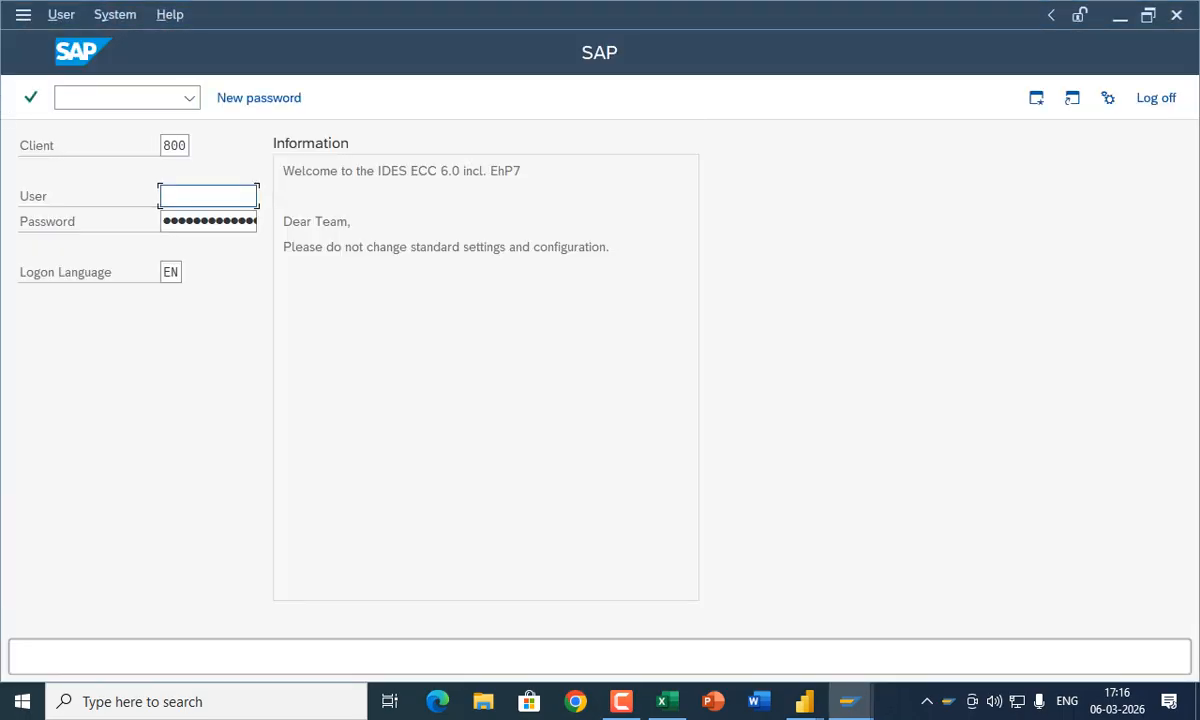
type("ecc45")
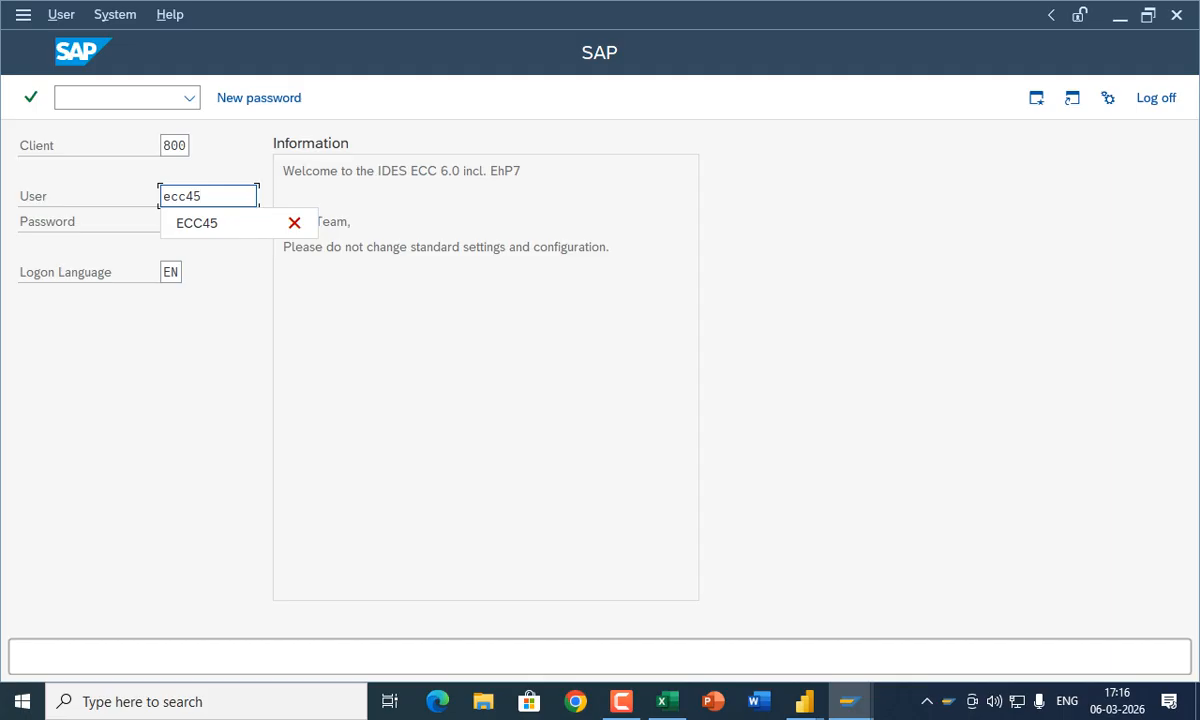
key("Return")
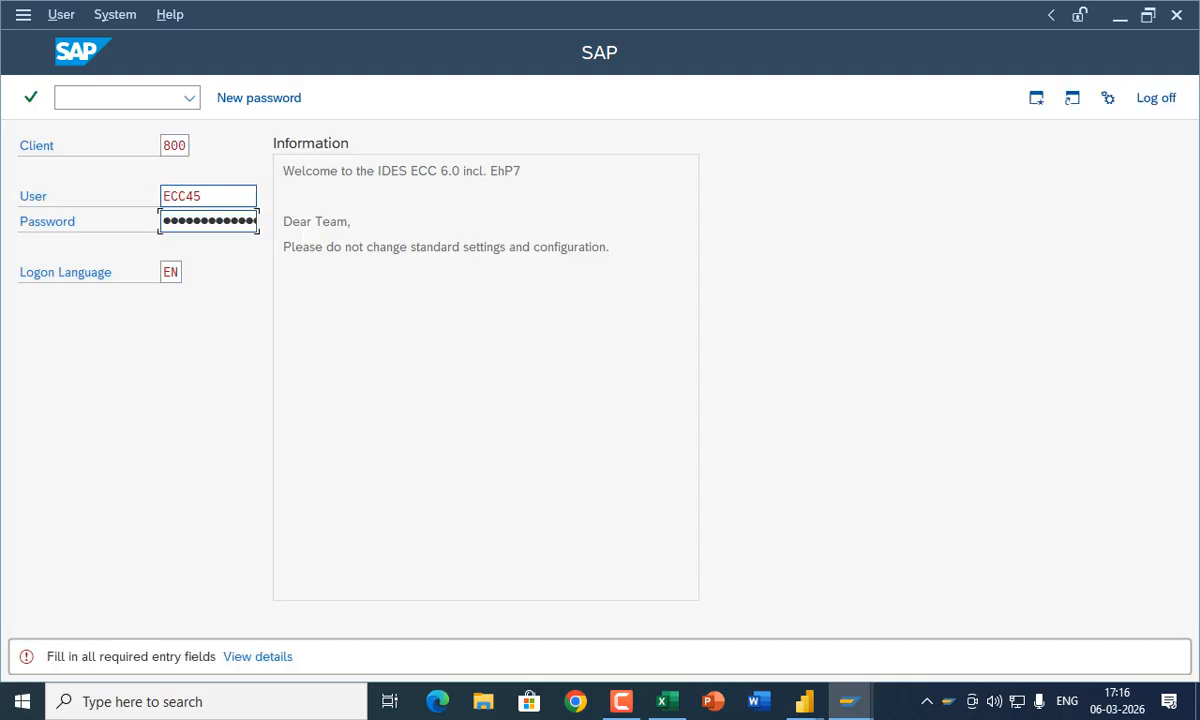
type("••••••")
key("Return")
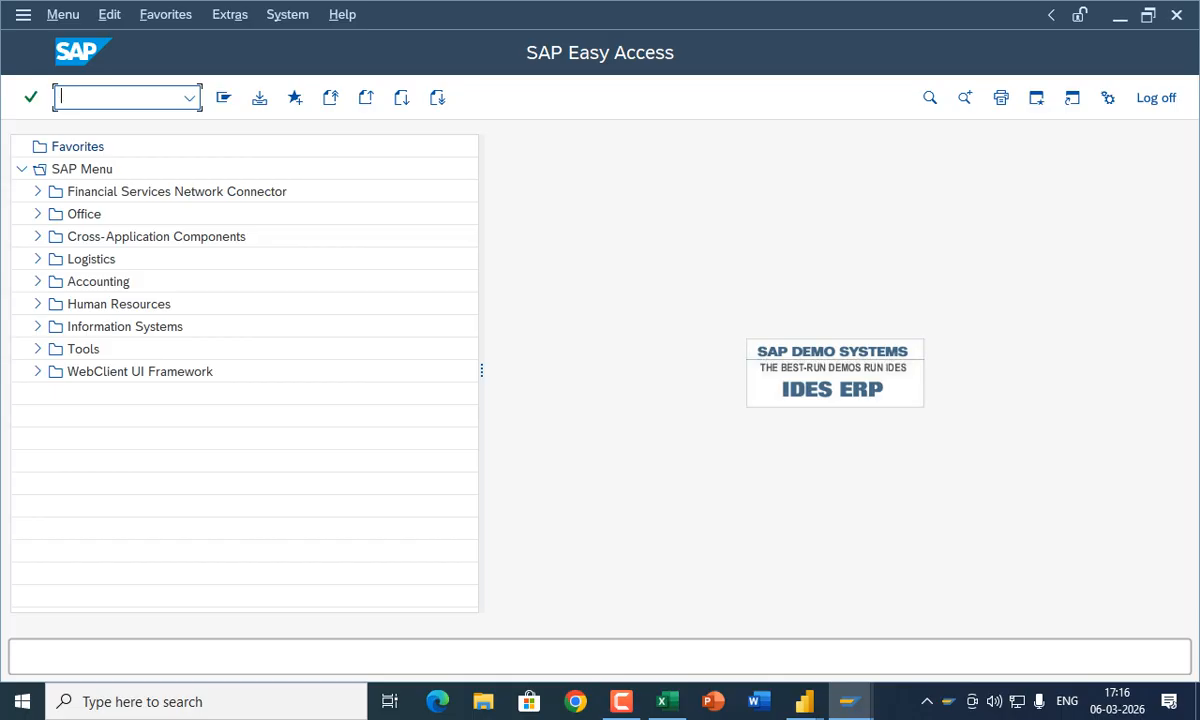
- Run transaction SPRO and display the SAP Reference IMG
type("spro")
key("Return")
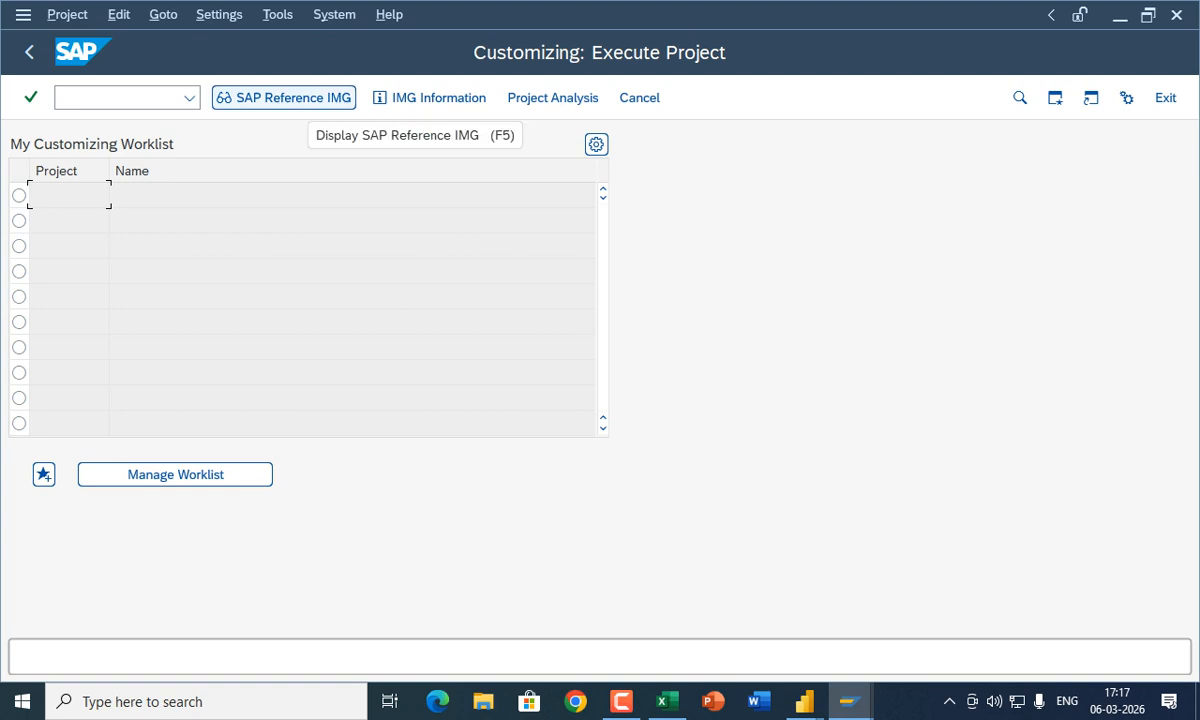
left_click(284, 97)
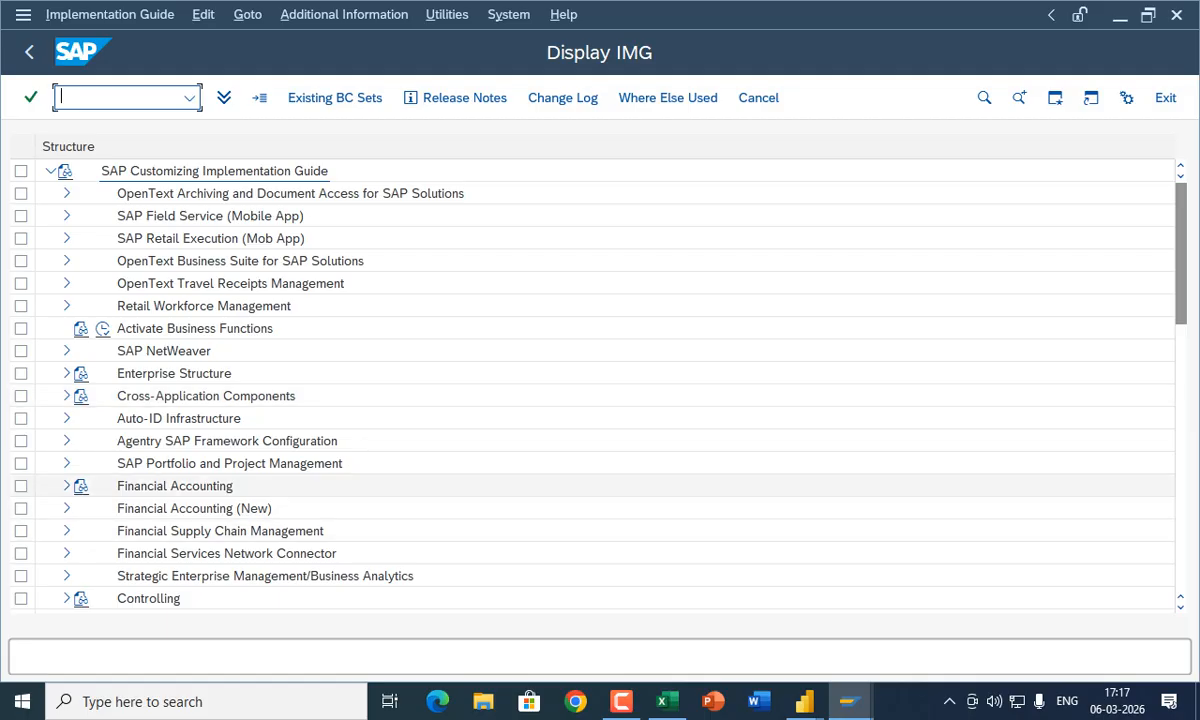
- Open the Define company activity under Enterprise Structure > Definition > Financial Accounting in the implementation guide
left_click(67, 486)
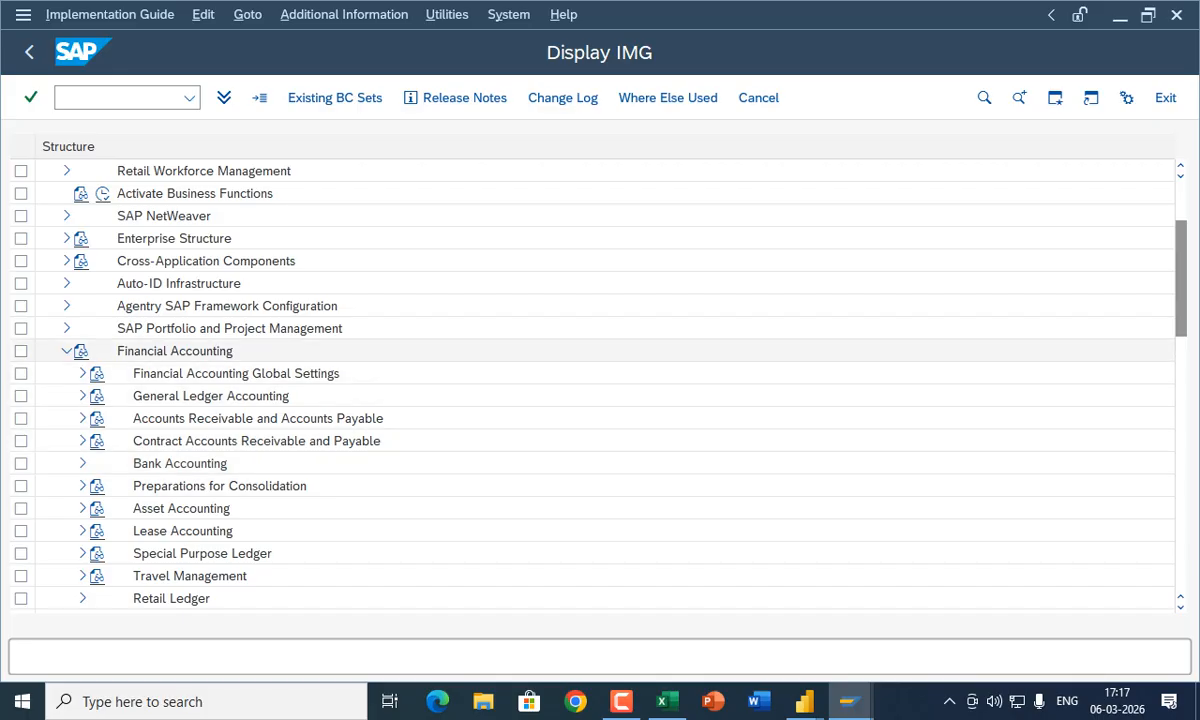
left_click(67, 351)
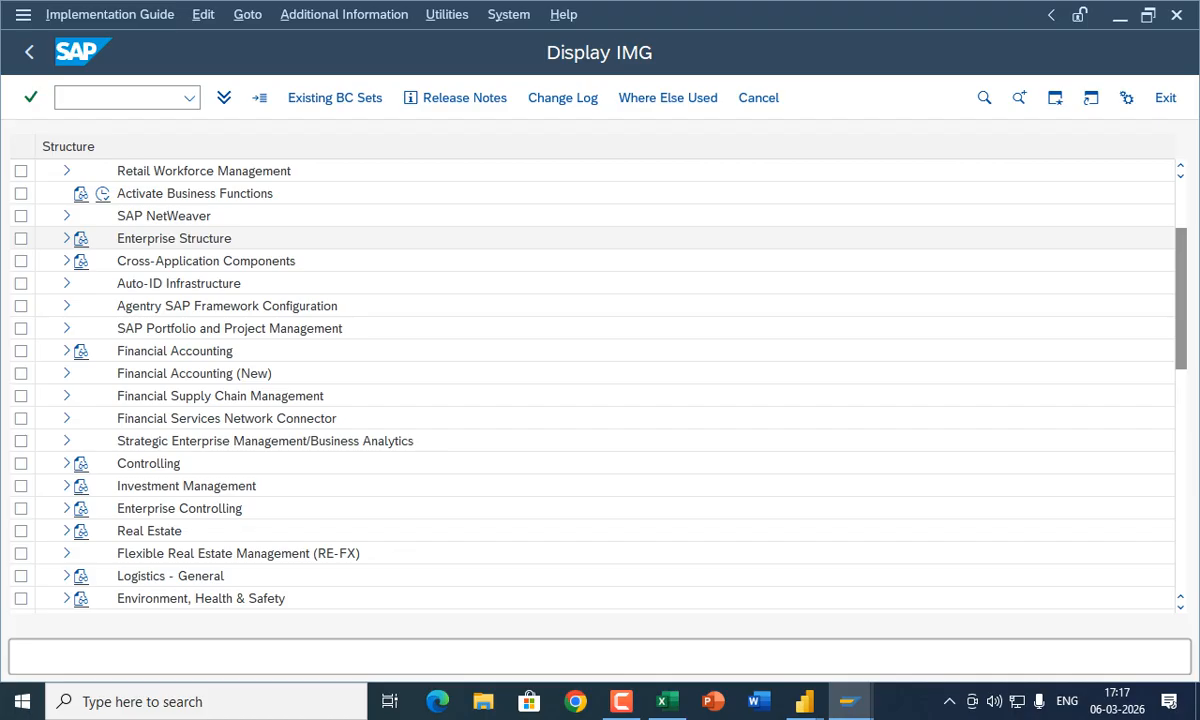
left_click(67, 239)
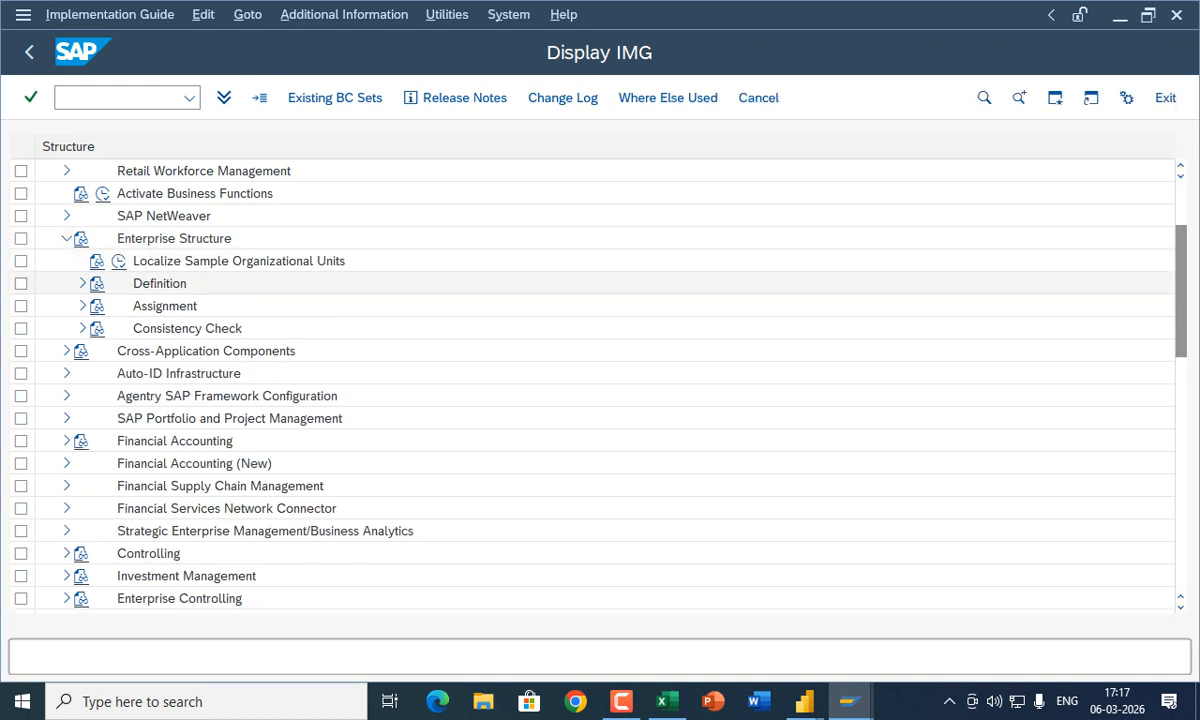
left_click(82, 283)
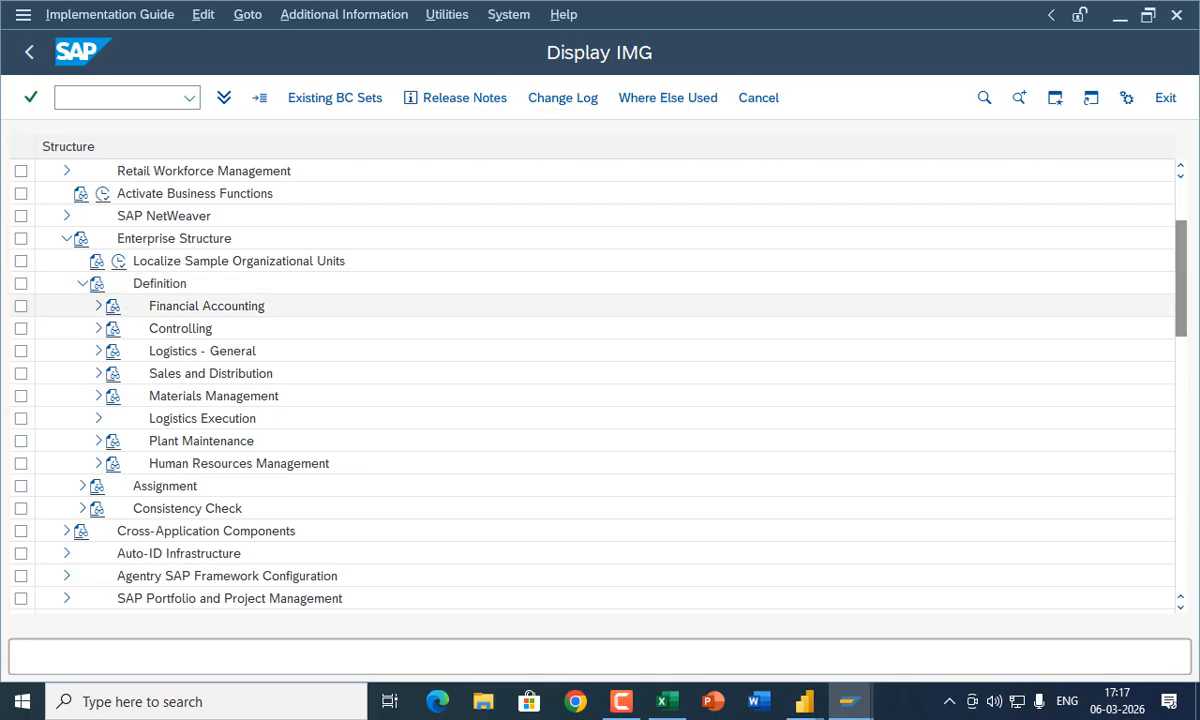
left_click(98, 305)
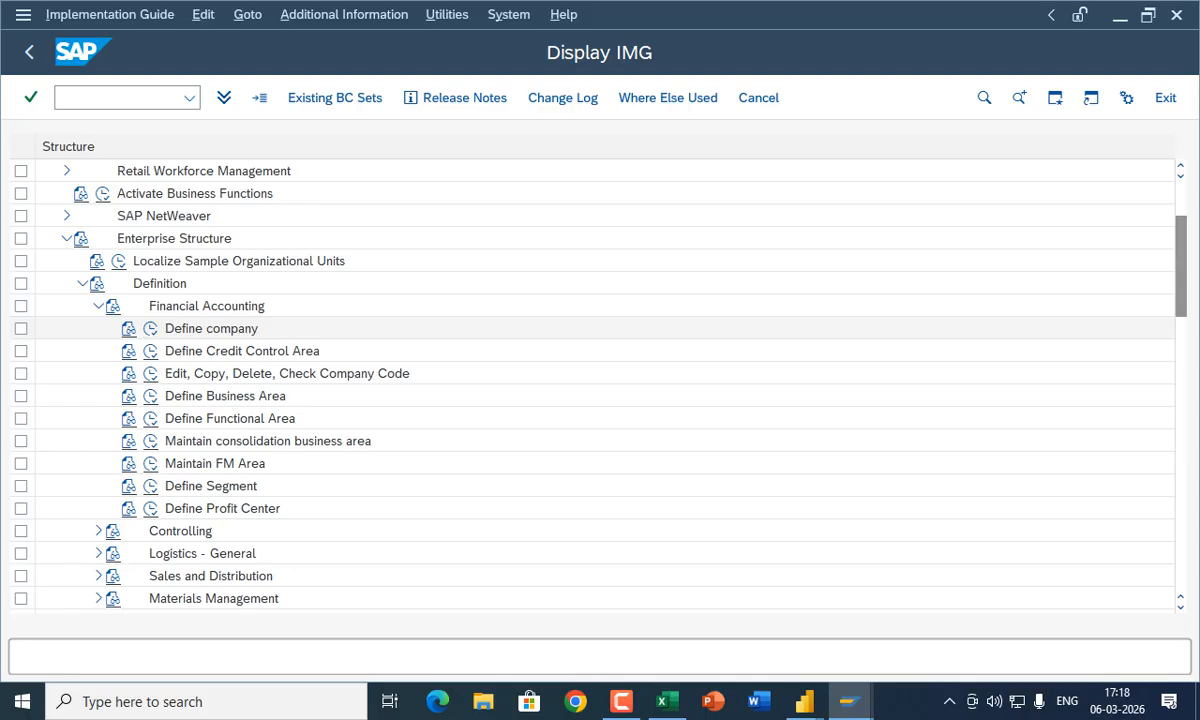
left_click(150, 329)
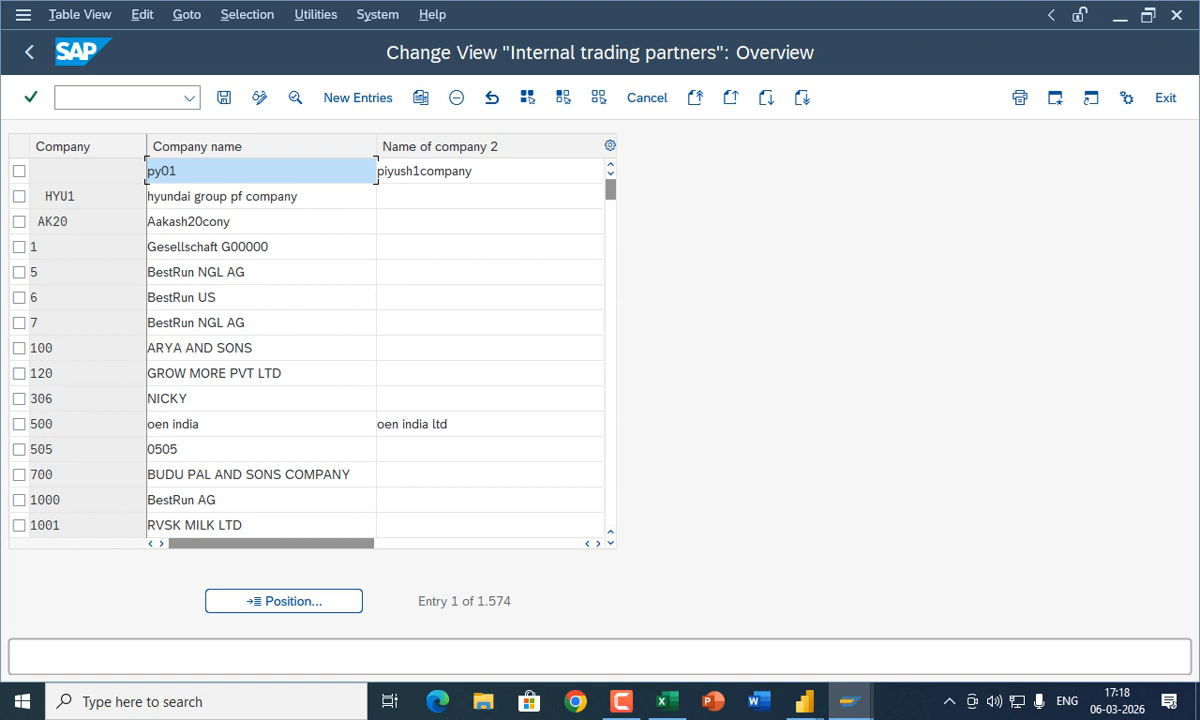
left_click(340, 97)
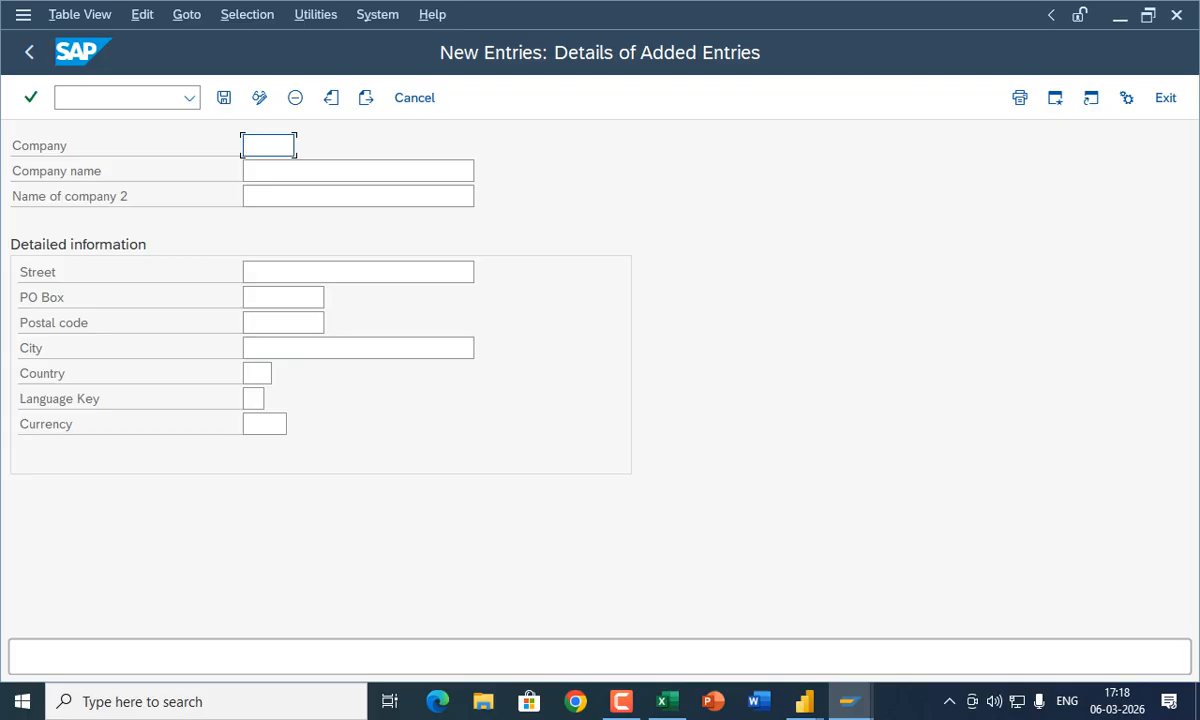
type("ga1234")
key("Return")
left_click(358, 171)
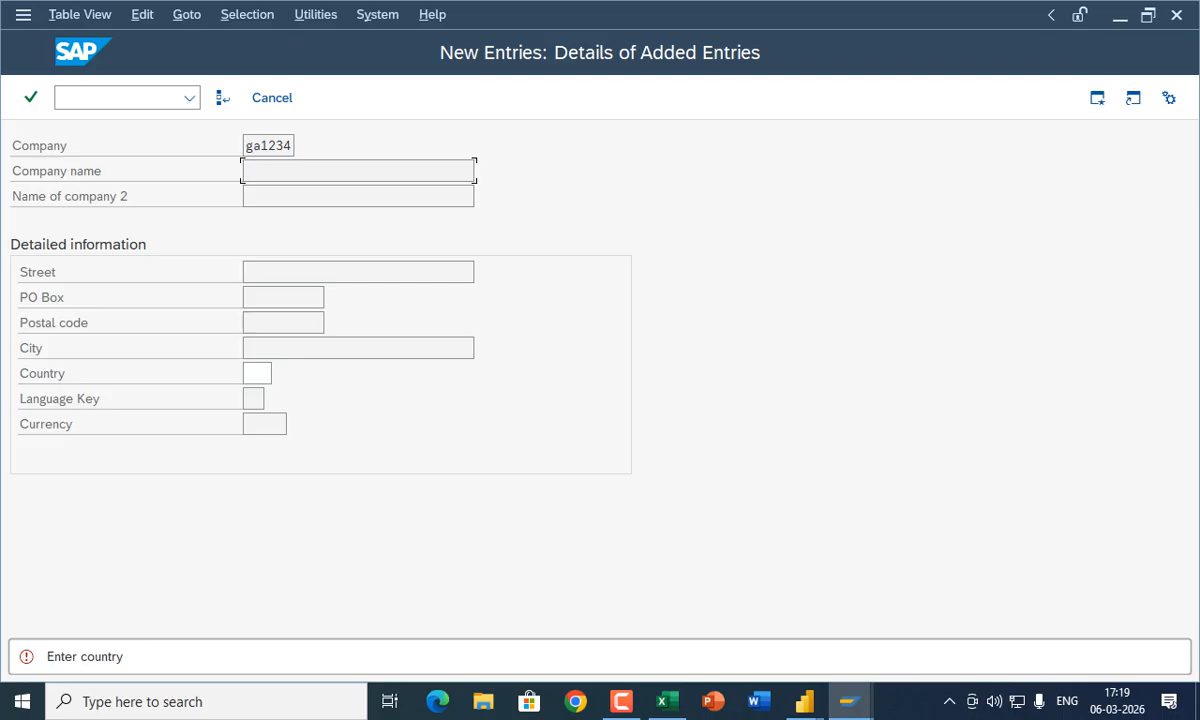
left_click(275, 145)
left_click(280, 171)
left_click(272, 98)
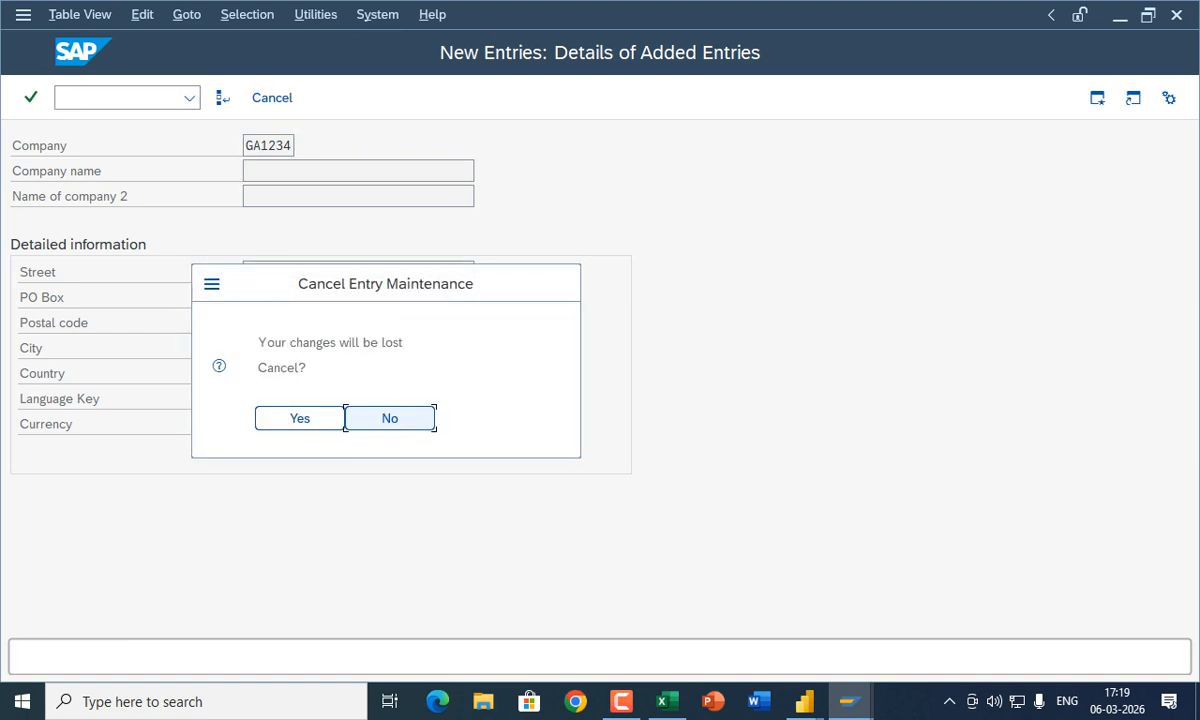
left_click(300, 418)
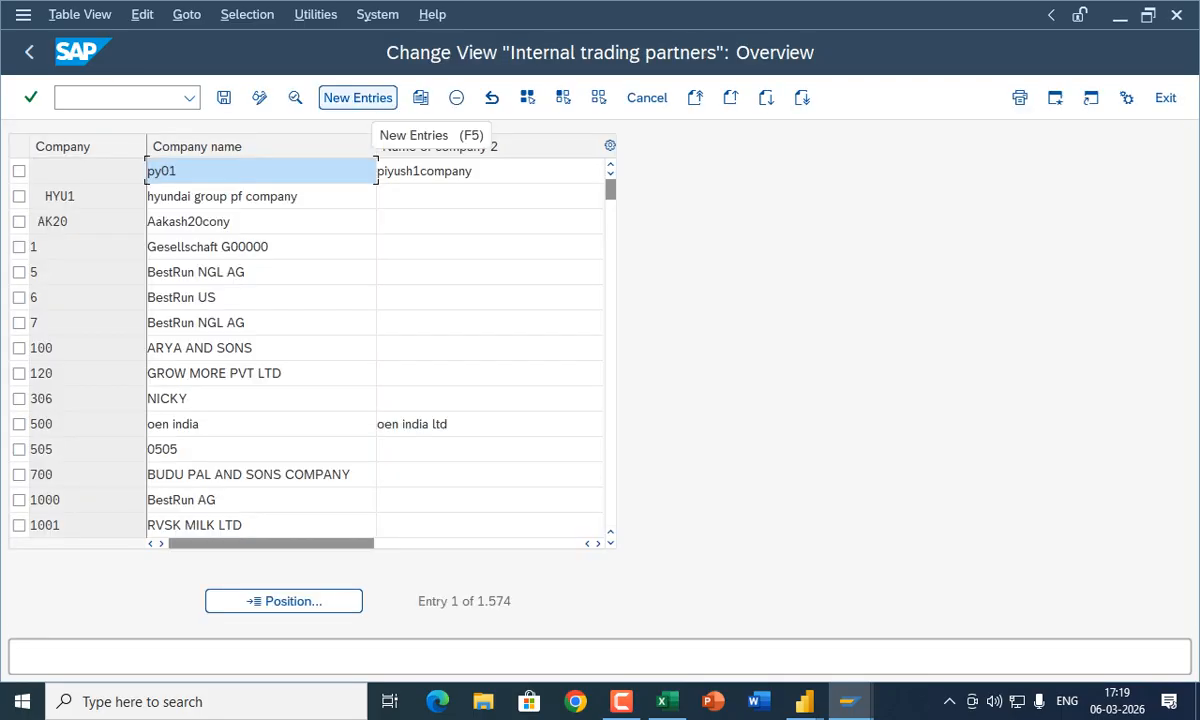
- Create a new company entry with company ID GA1234 and company name GURUTVA PVT.LTD
left_click(358, 97)
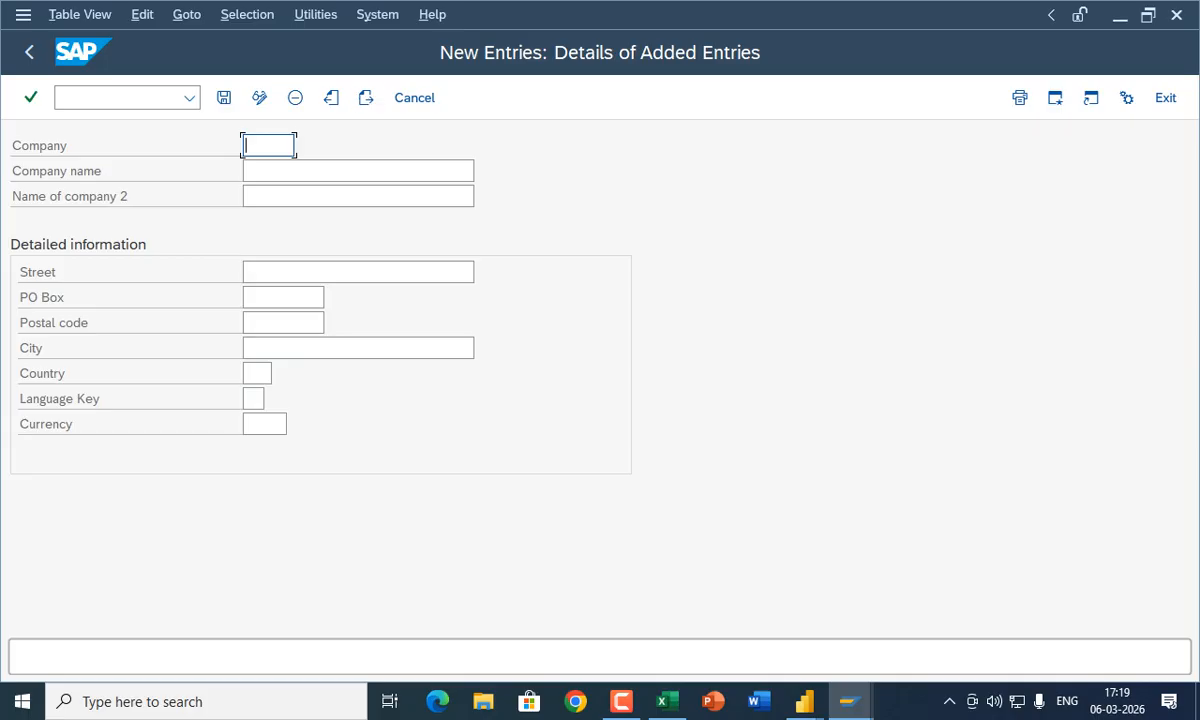
type("GA1234")
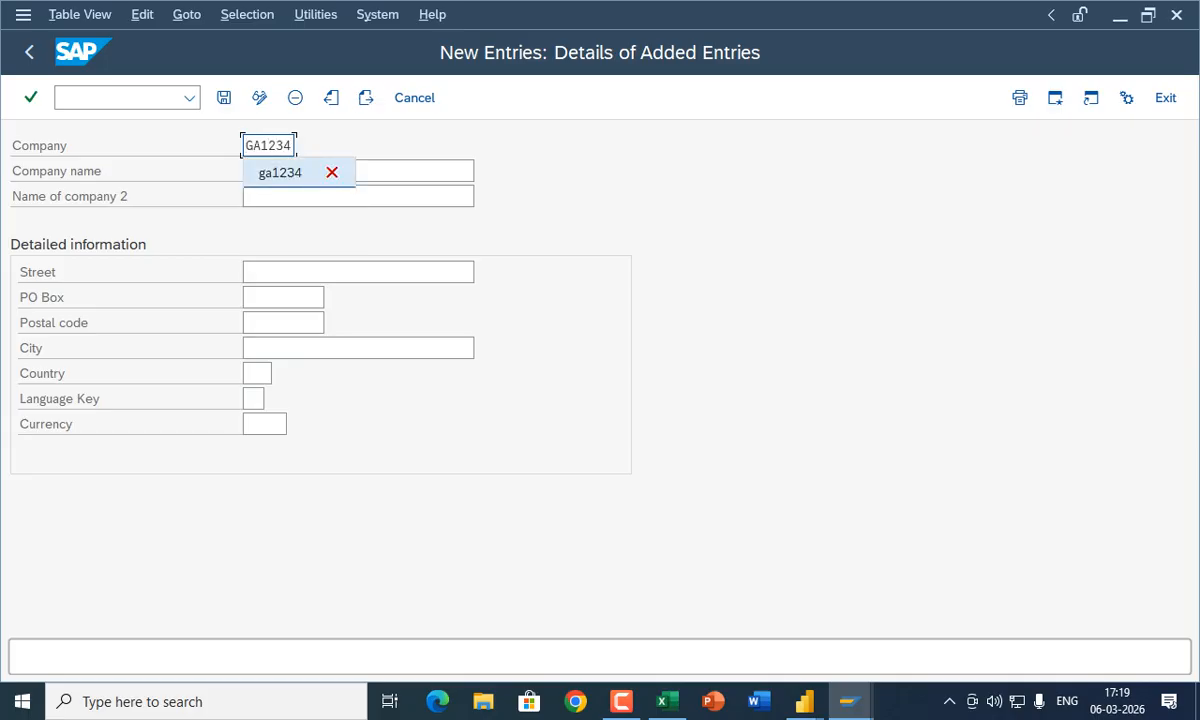
key("Tab")
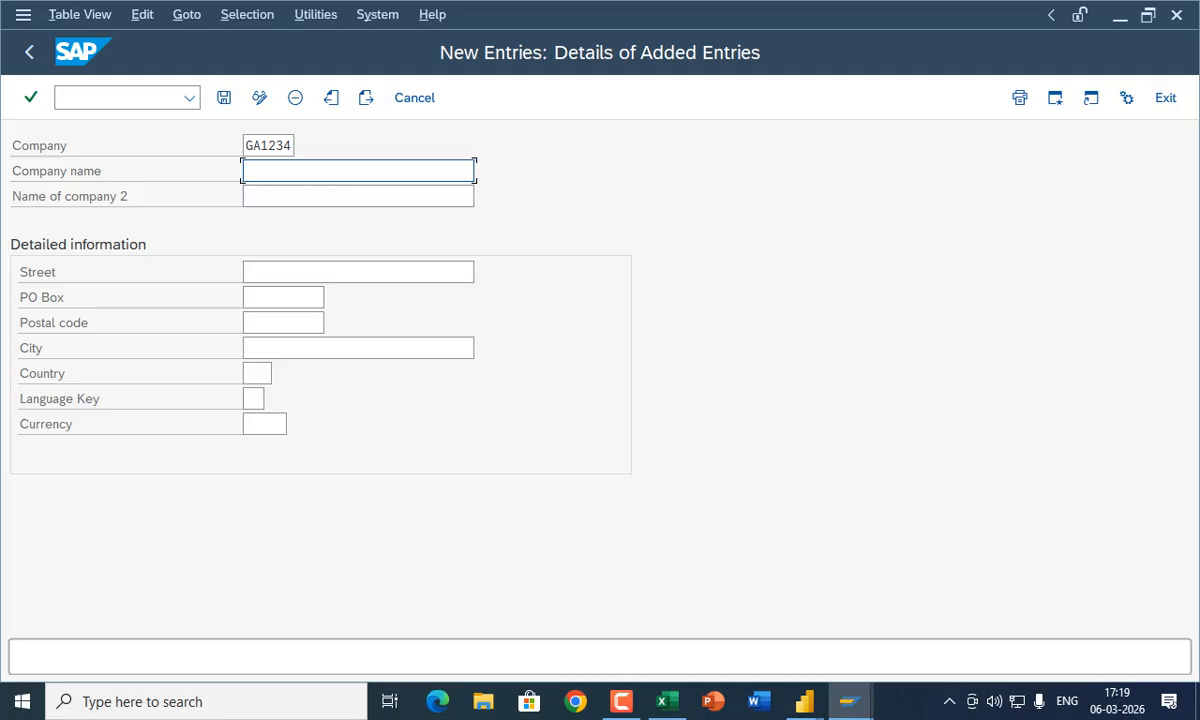
type("GURUTVA PVT.LTD")
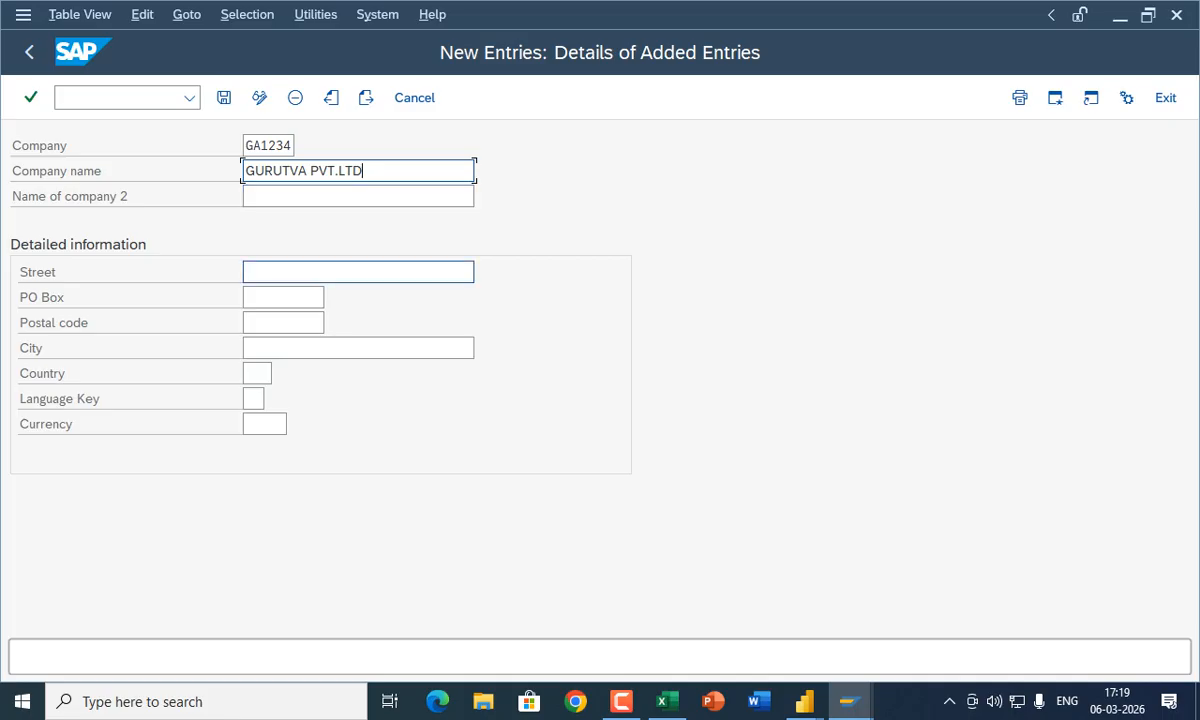
- Fill in the street, postal code and city of the new company, leaving the PO box empty
left_click(358, 272)
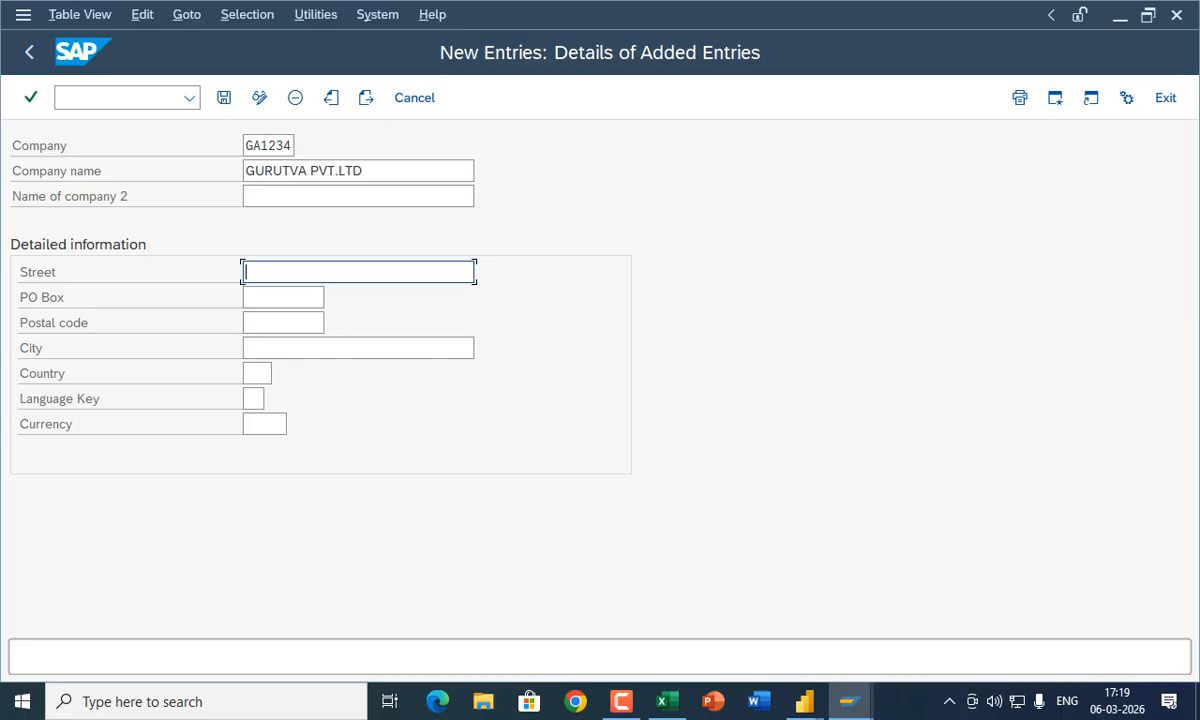
type("XYZ,ABC")
left_click(283, 323)
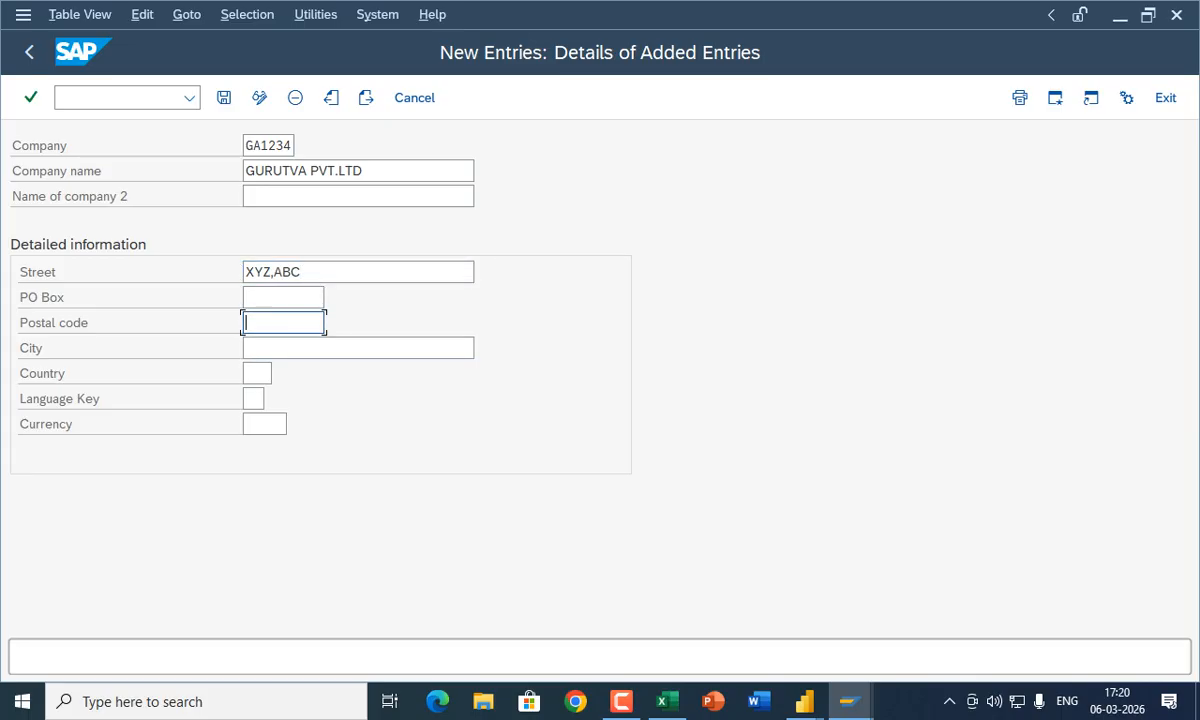
type("561203")
left_click(290, 348)
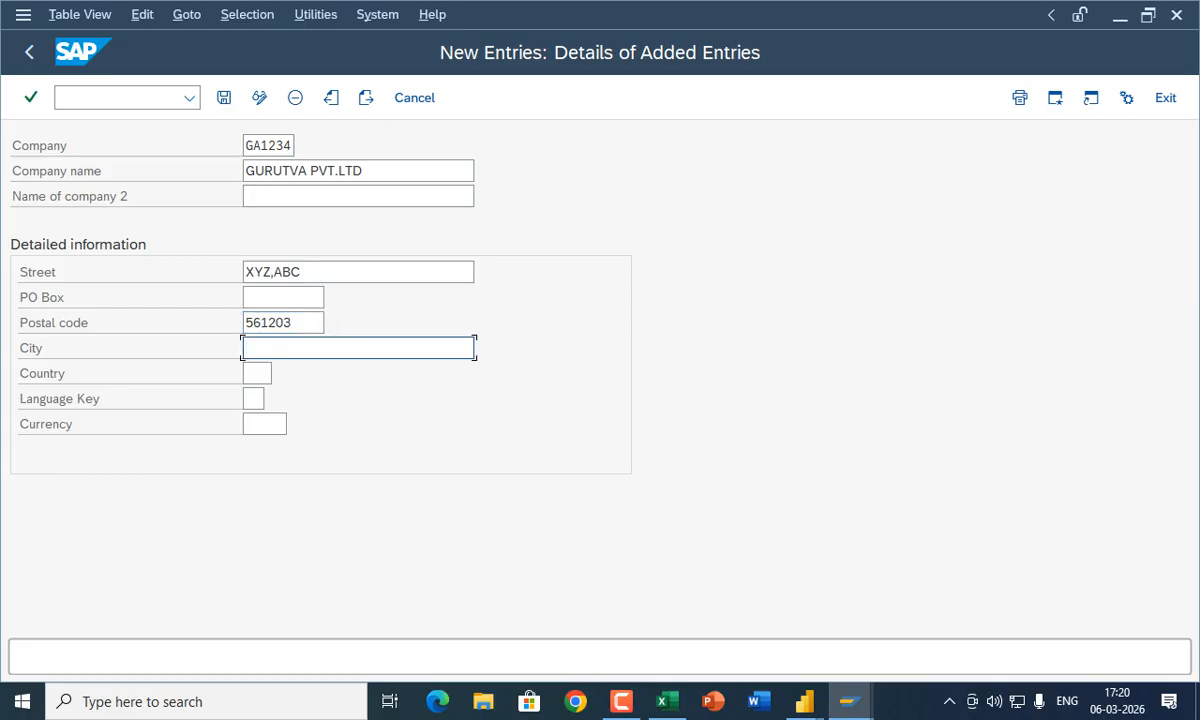
type("DODD")
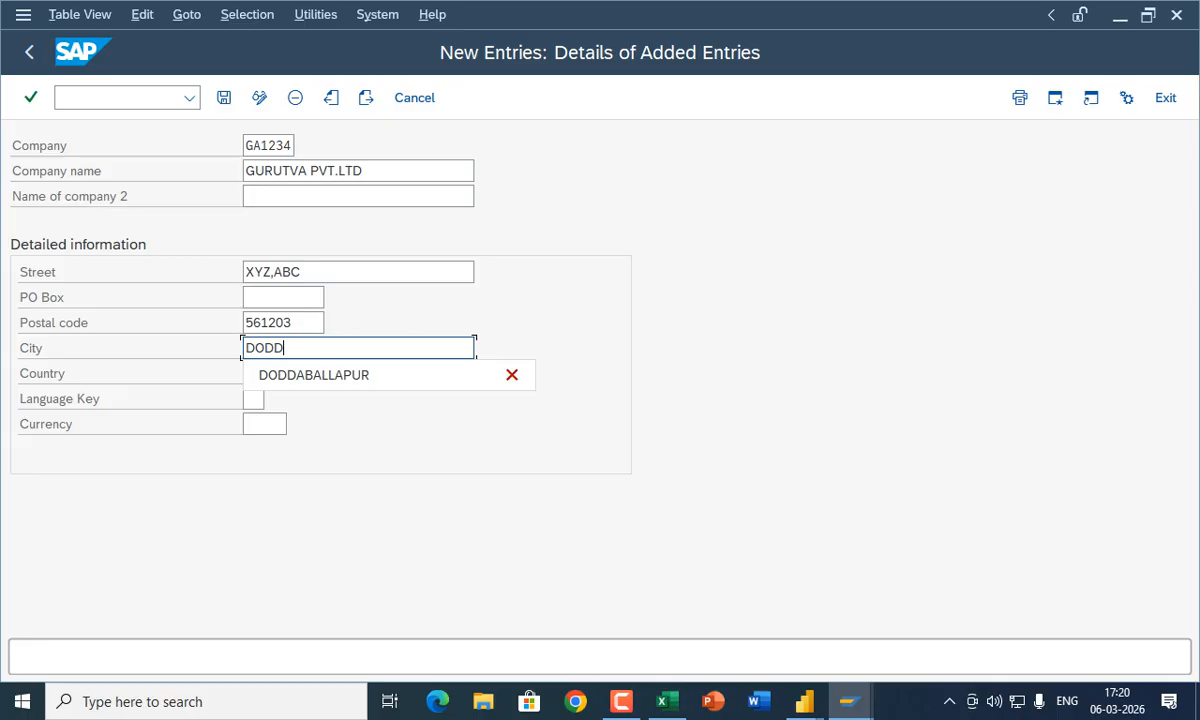
key("Down")
key("Return")
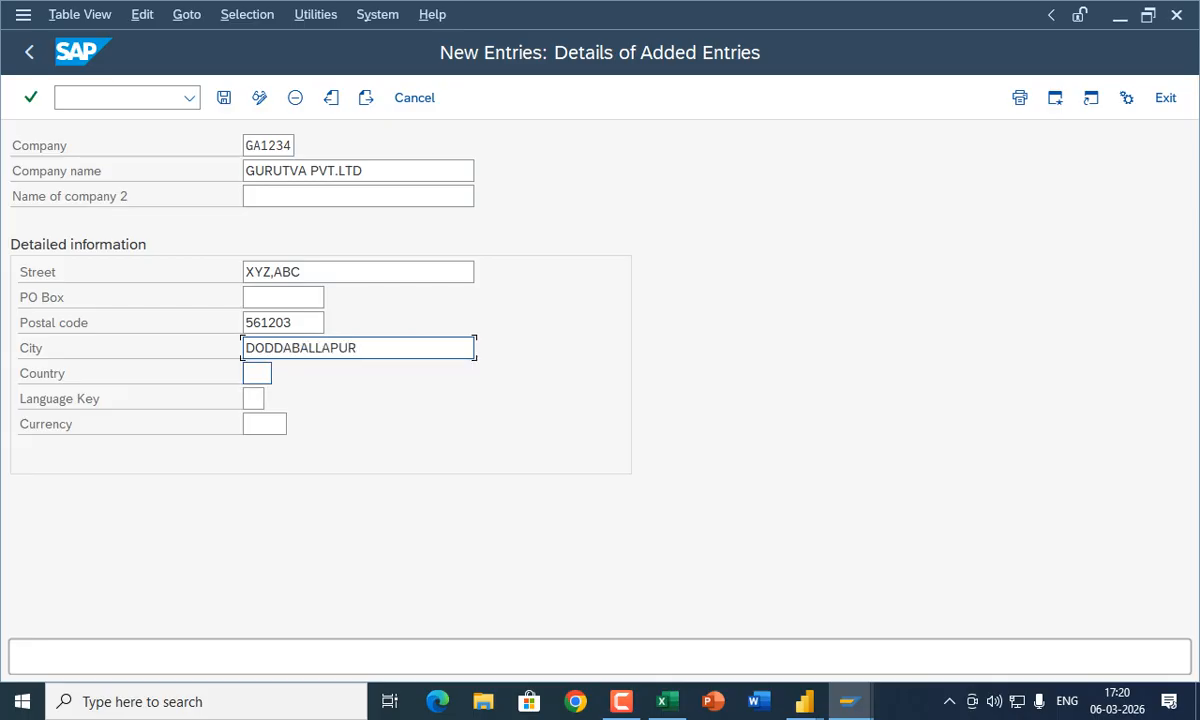
- Set the new company's country to IN (India) from the list of possible countries
left_click(257, 373)
left_click(281, 373)
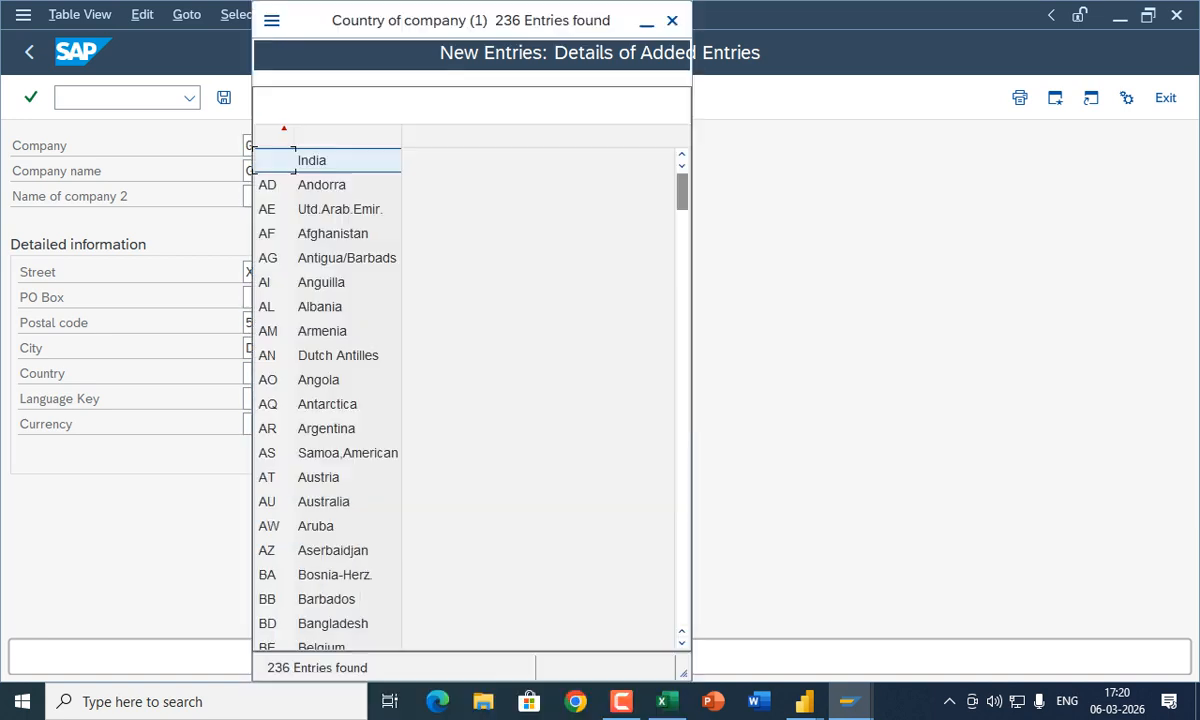
scroll(465, 390, "down", 10)
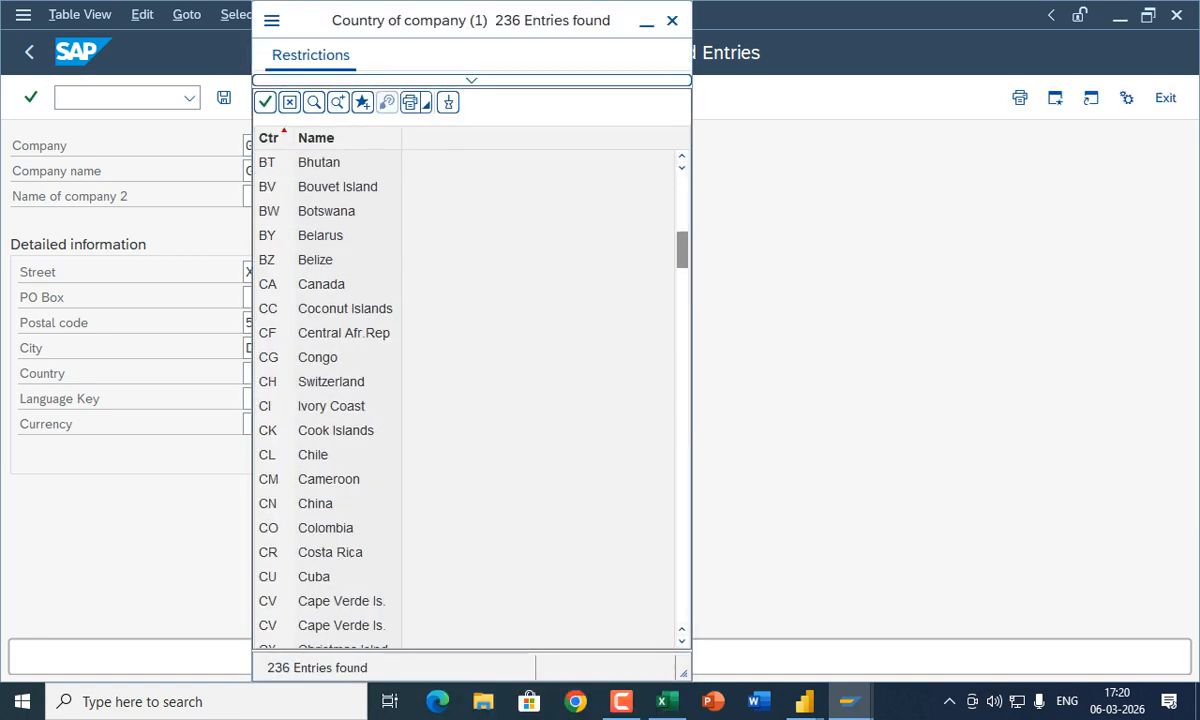
scroll(465, 390, "down", 12)
scroll(465, 390, "up", 1)
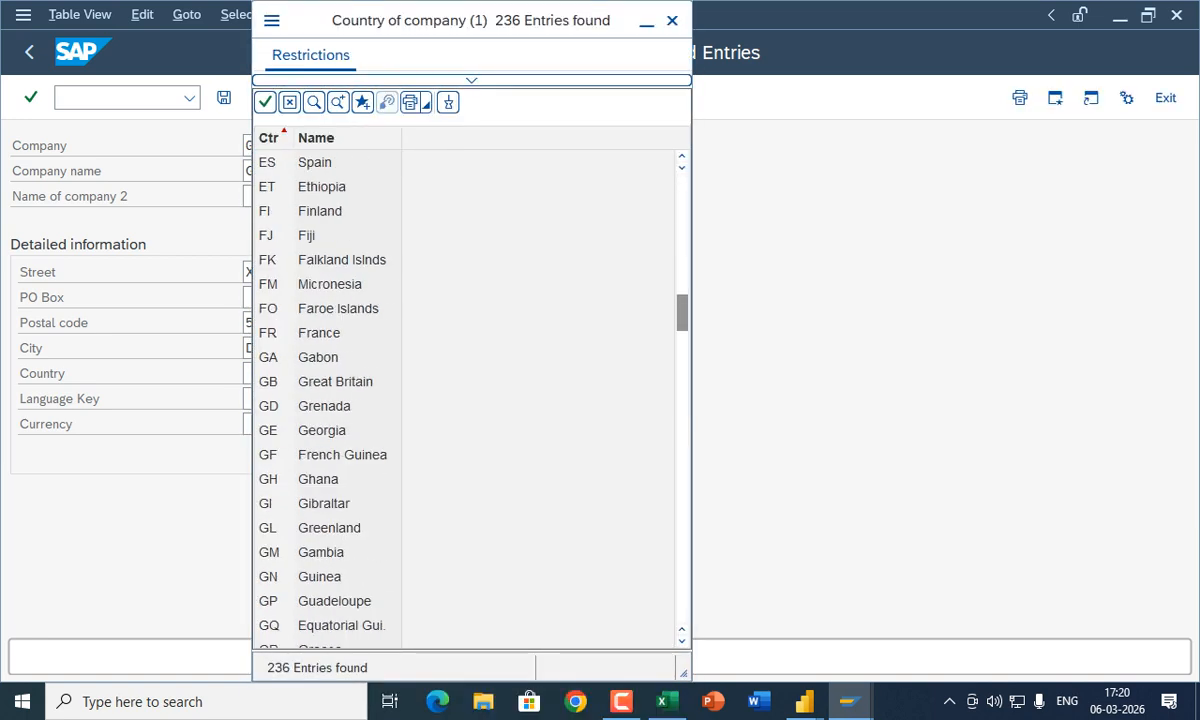
scroll(465, 390, "up", 3)
scroll(465, 390, "down", 10)
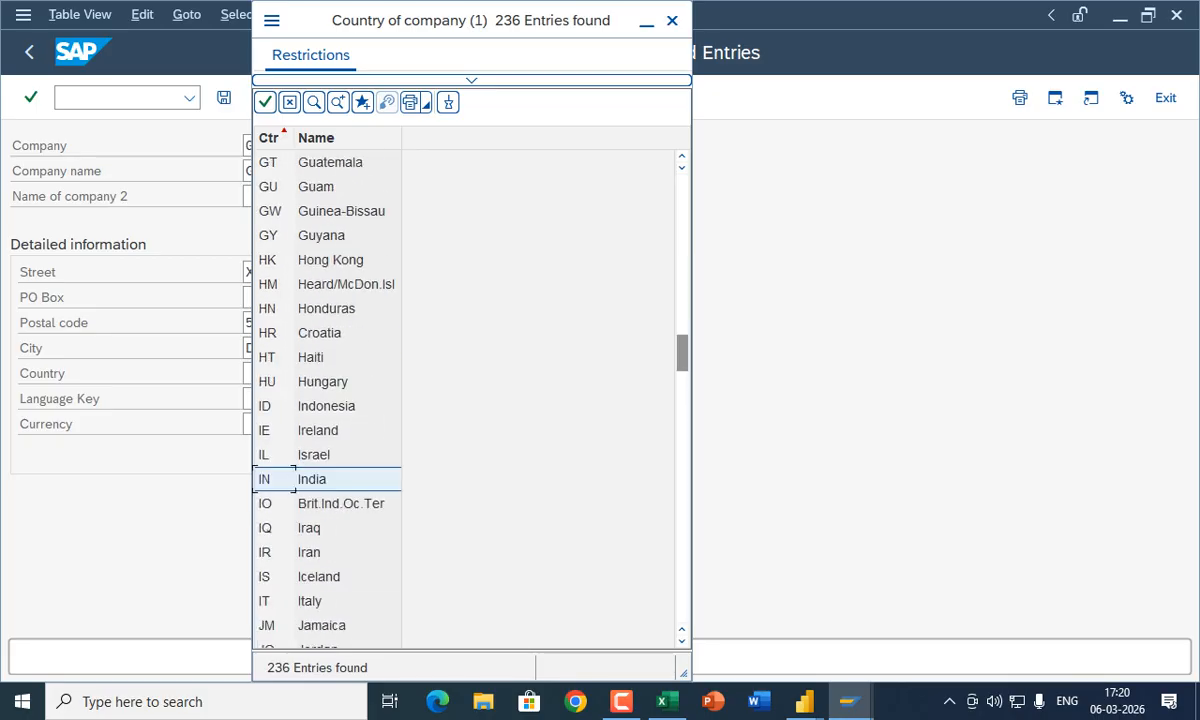
double_click(312, 479)
- Set the new company's language key to EN (English) from the list of possible languages
key("Tab")
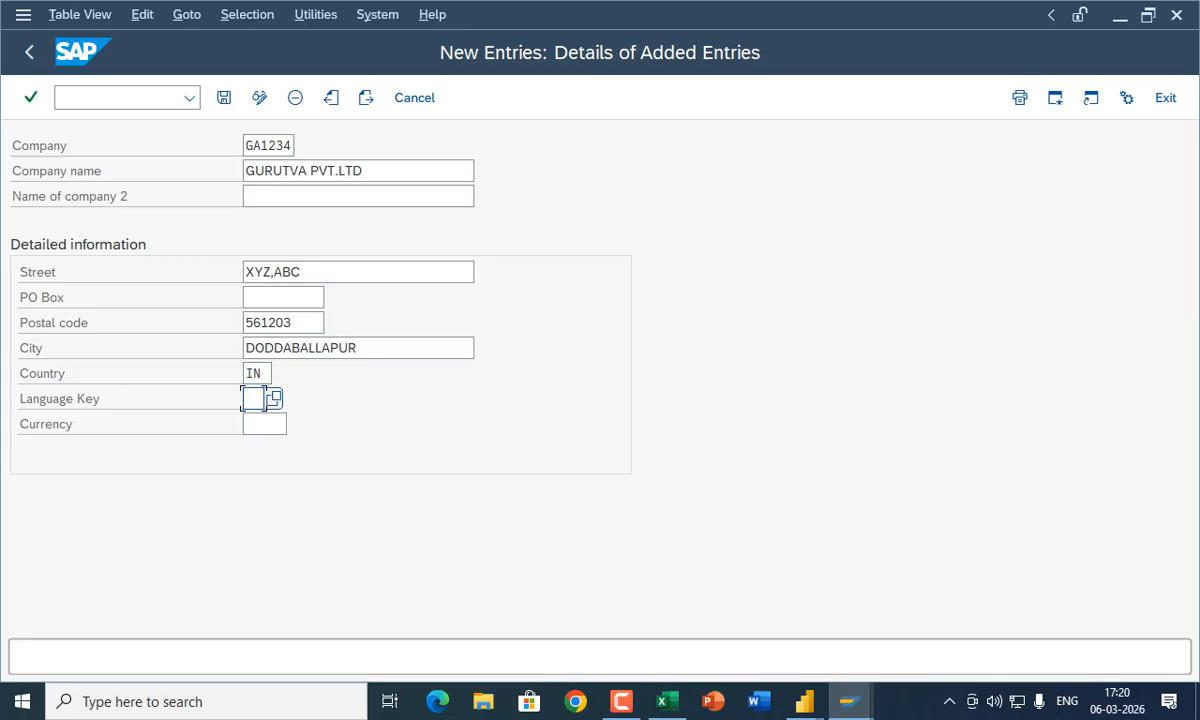
key("F4")
scroll(460, 390, "down", 7)
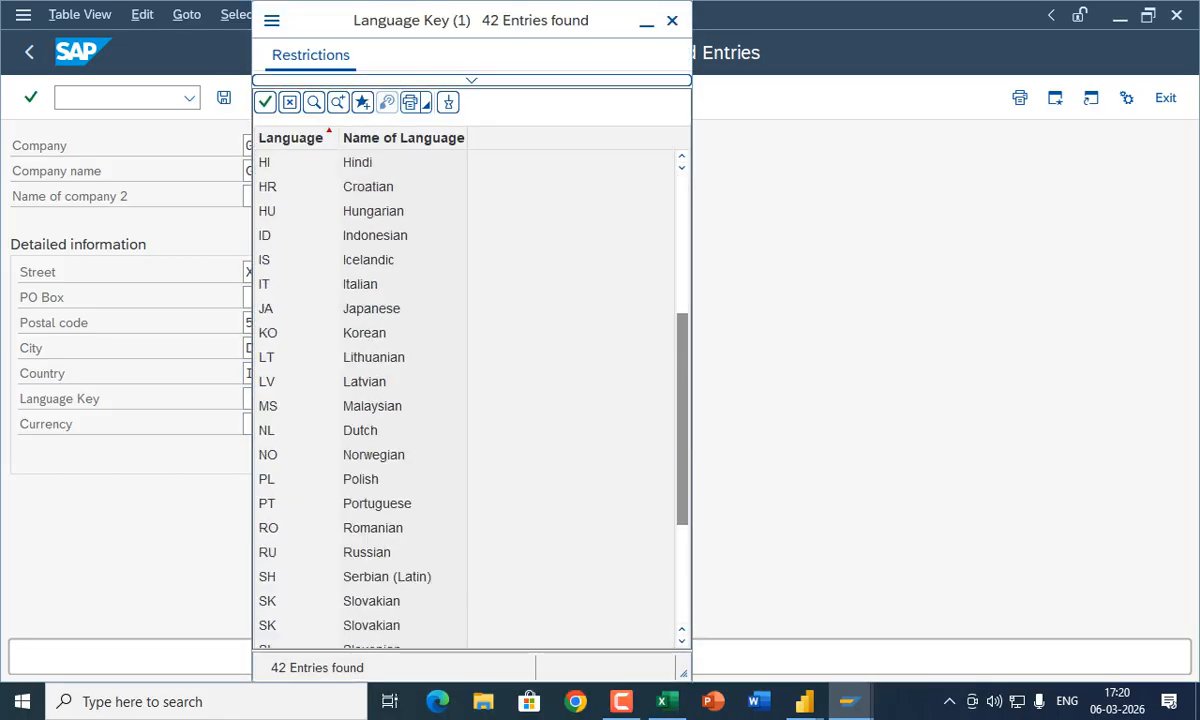
scroll(460, 390, "up", 7)
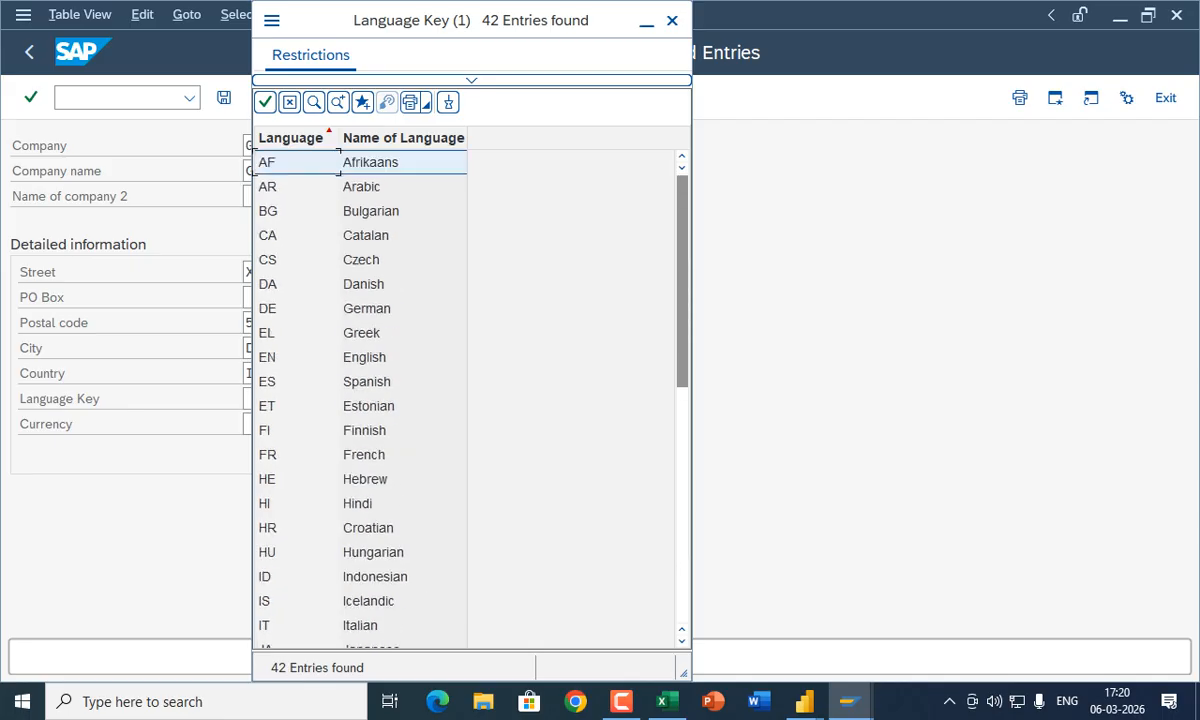
scroll(340, 162, "down", 3)
scroll(460, 390, "down", 1)
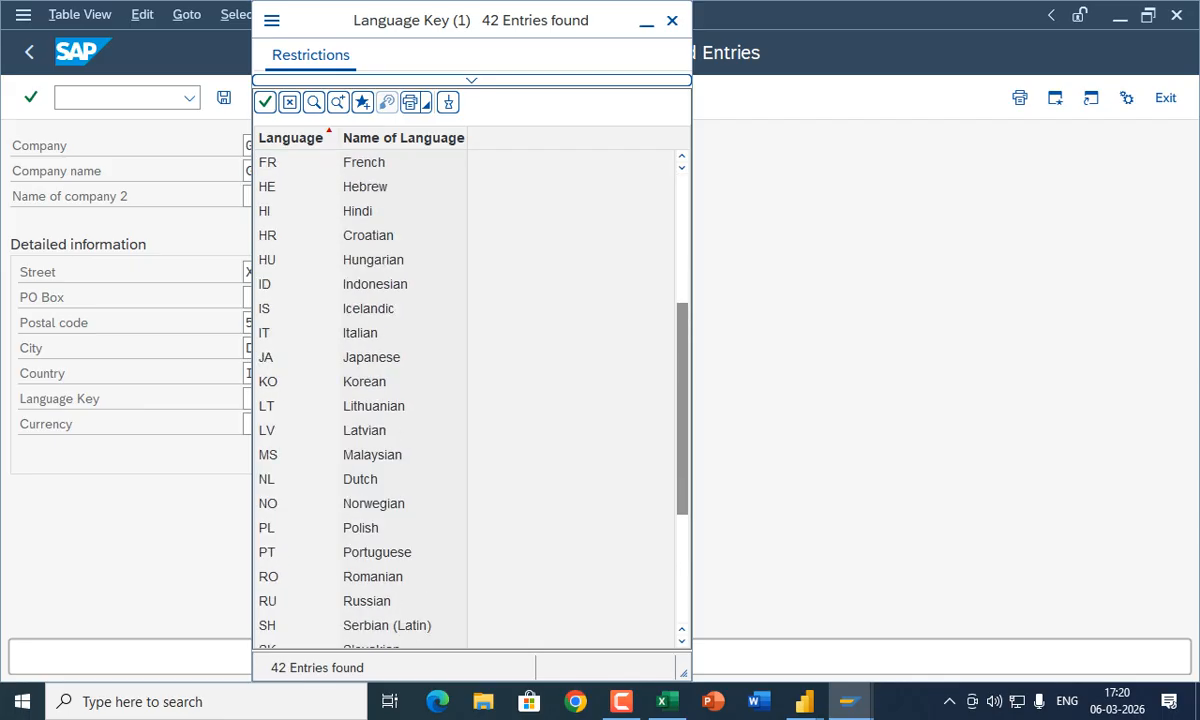
scroll(460, 390, "down", 4)
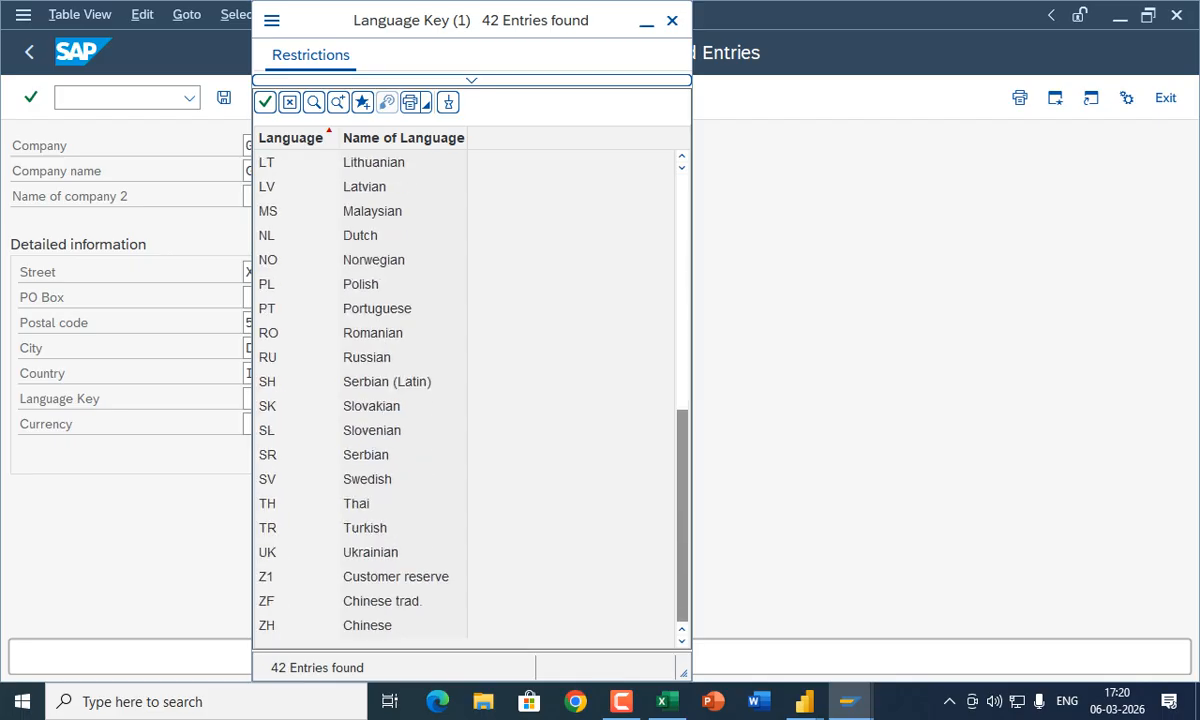
scroll(460, 390, "up", 6)
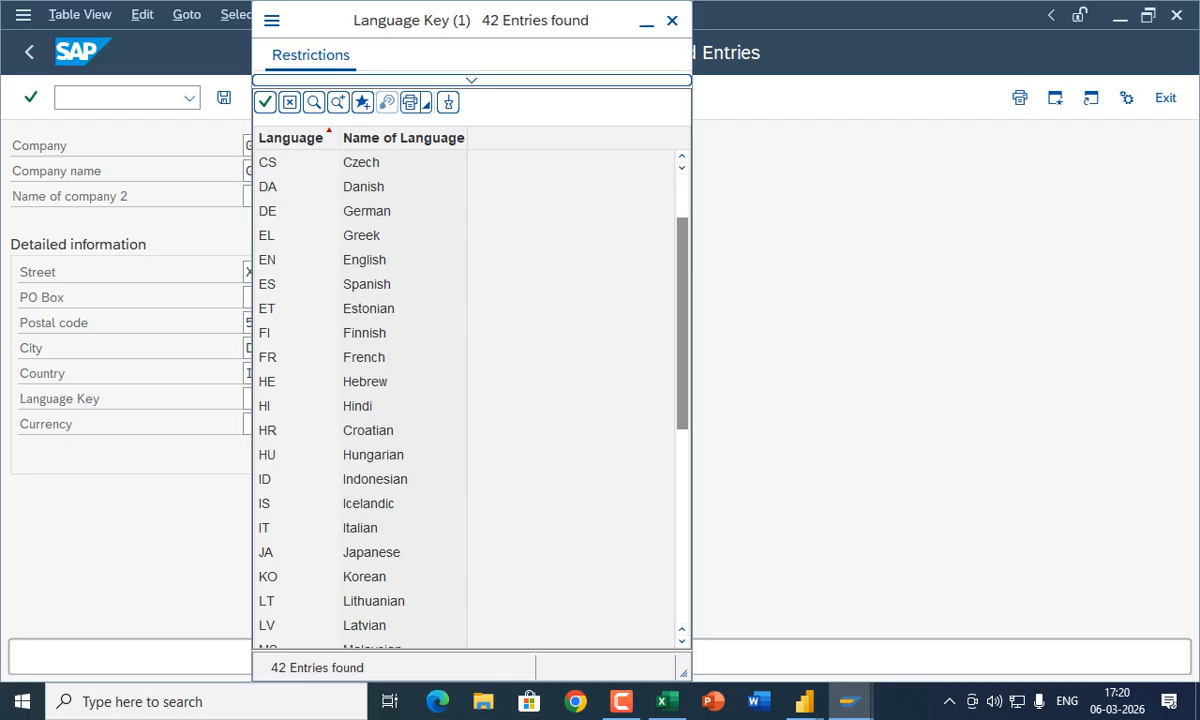
left_click(268, 260)
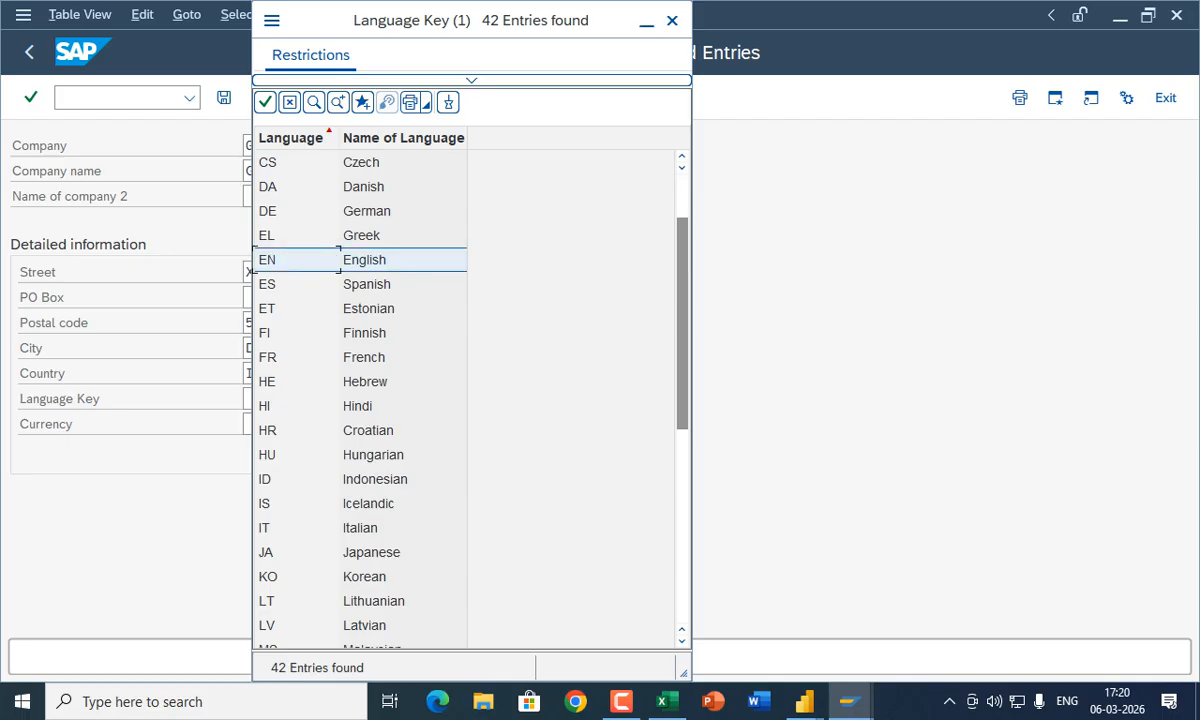
key("Return")
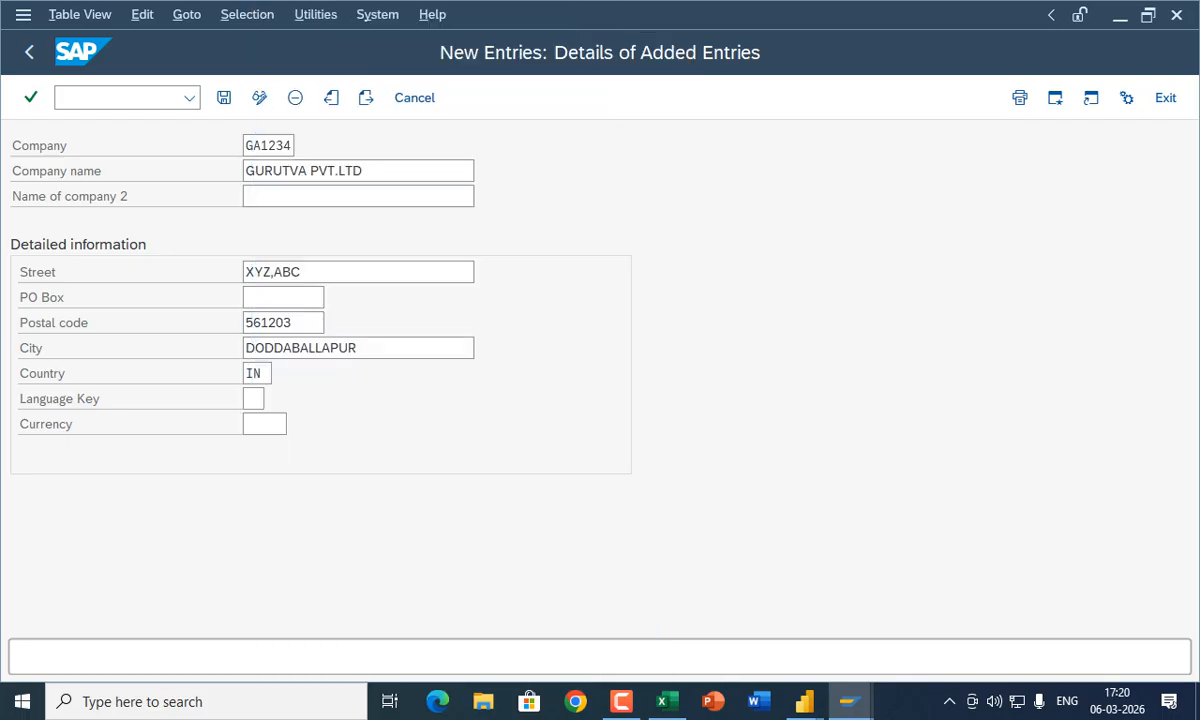
- Set the new company's currency to INR (Indian Rupee) from the list of local currencies and confirm the entered details
left_click(243, 424)
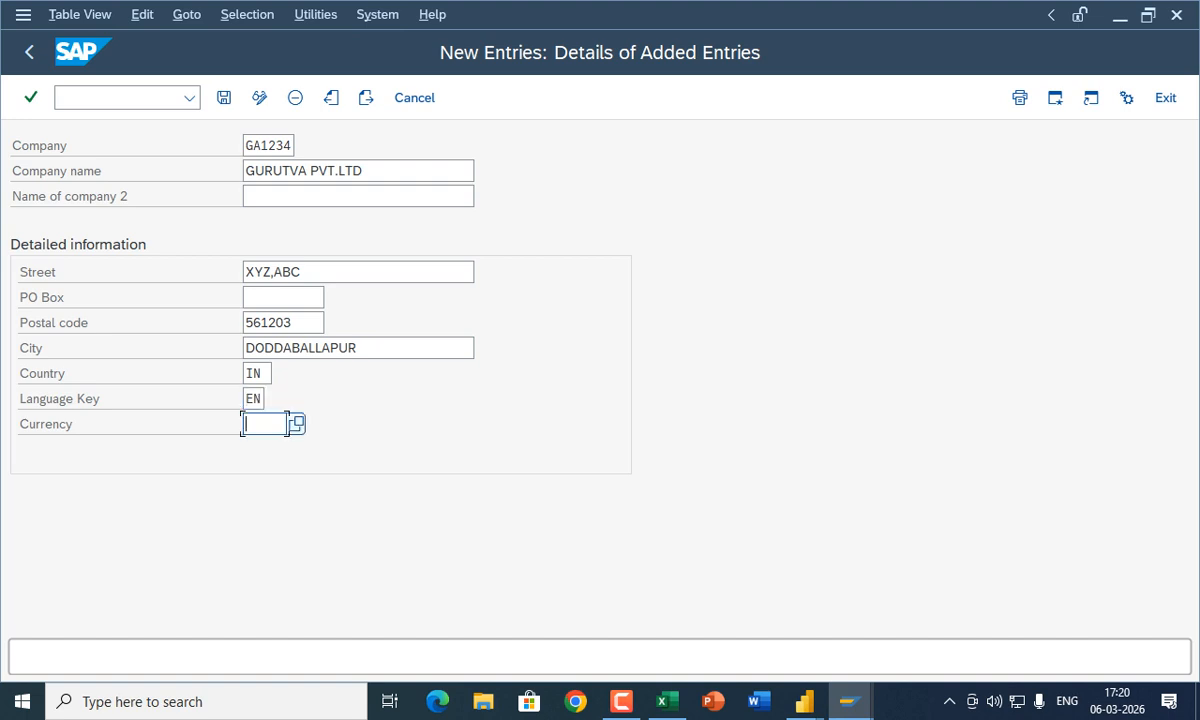
key("F4")
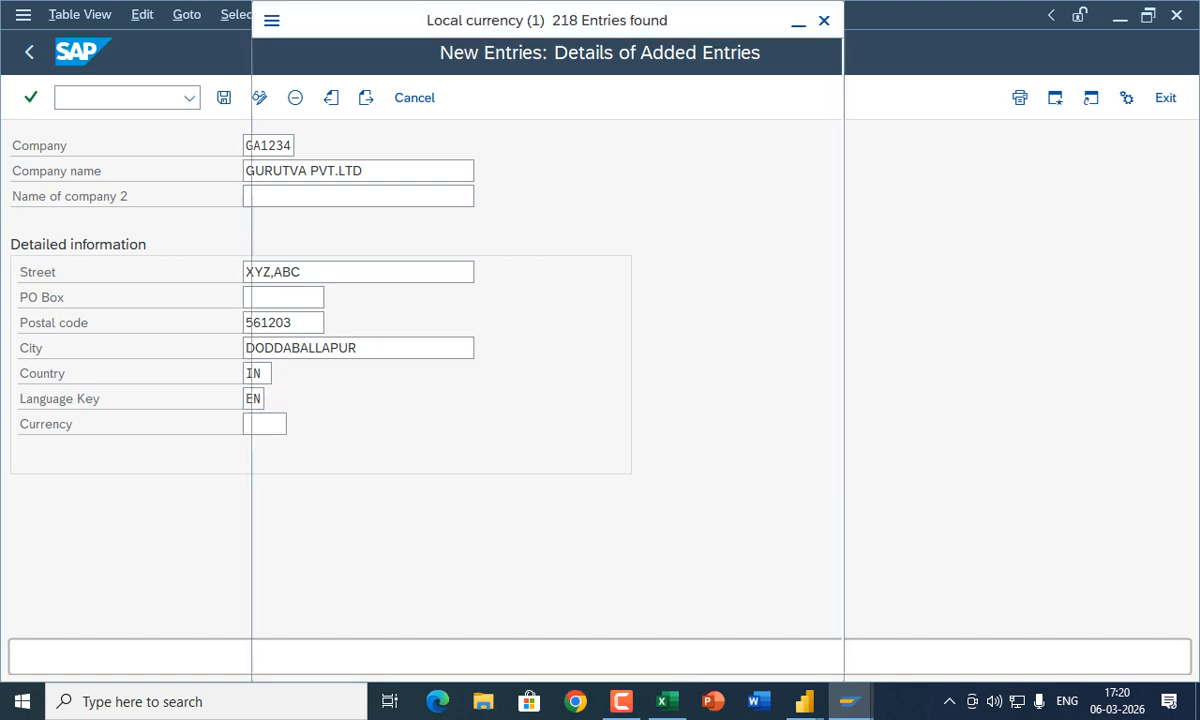
scroll(540, 400, "down", 20)
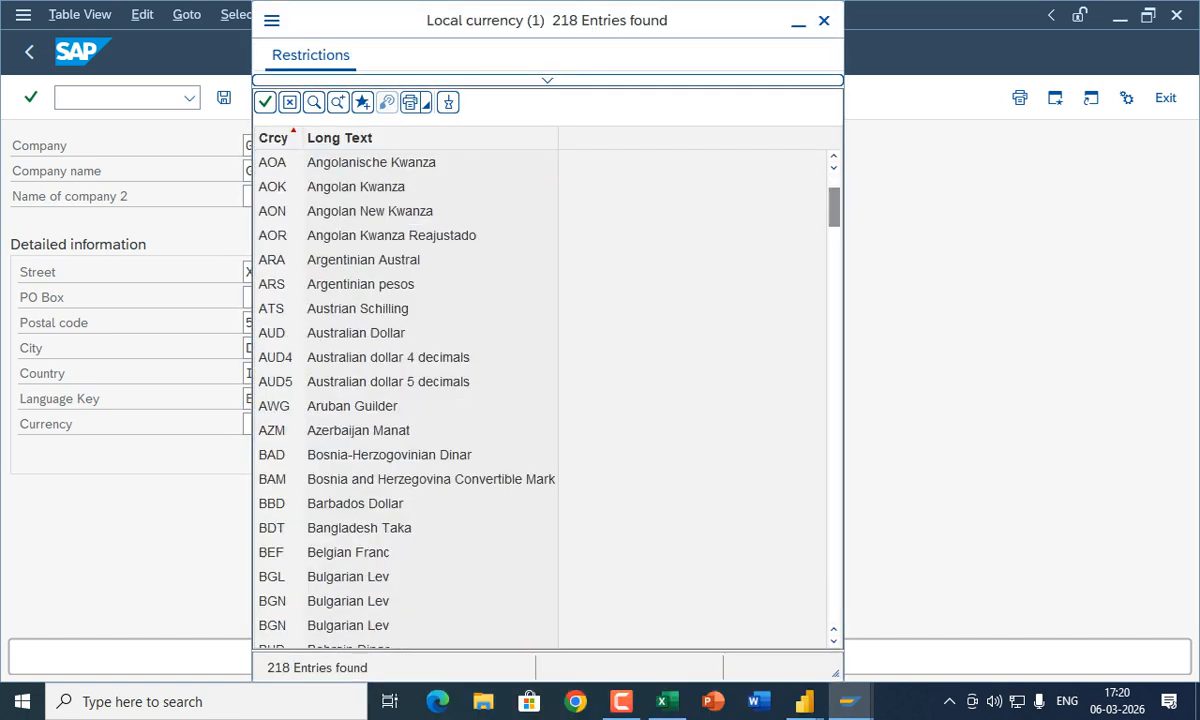
scroll(540, 400, "up", 6)
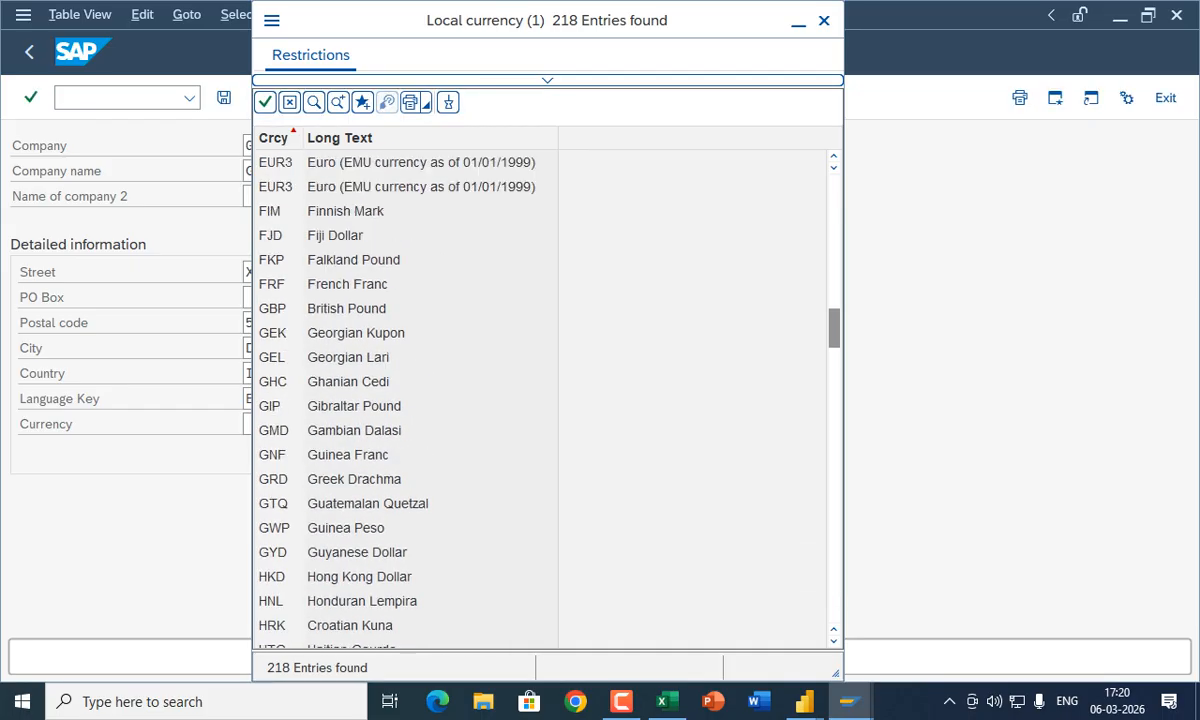
scroll(540, 400, "down", 13)
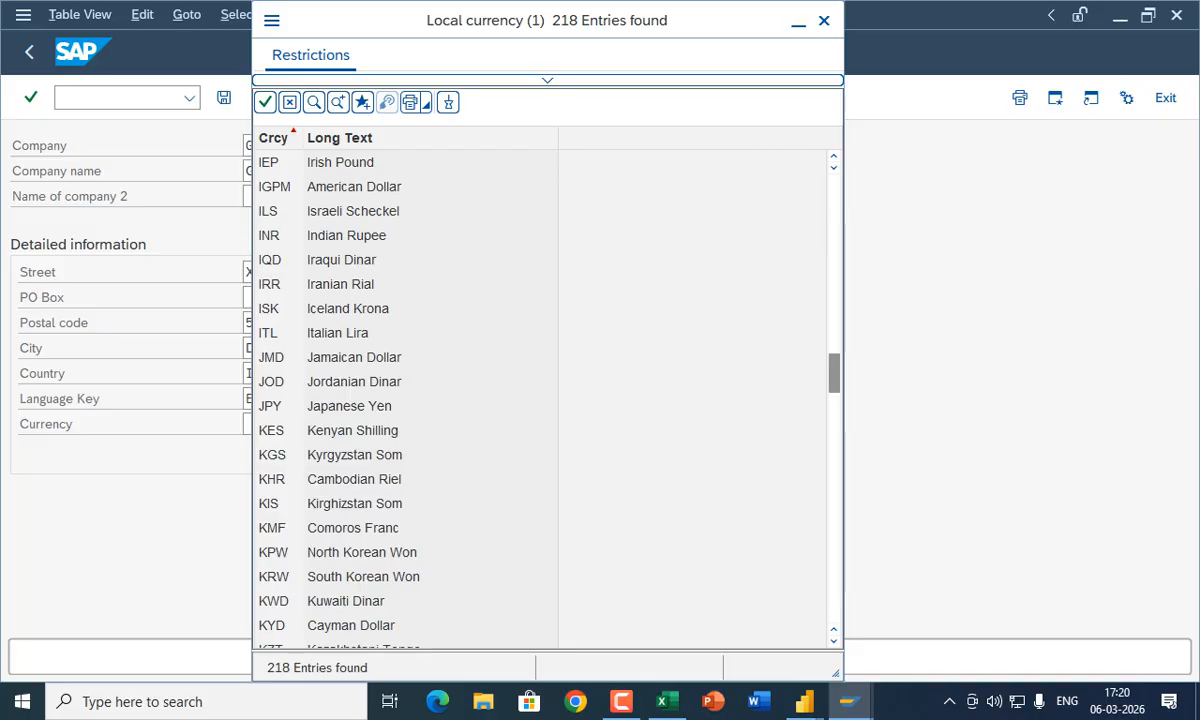
left_click(270, 236)
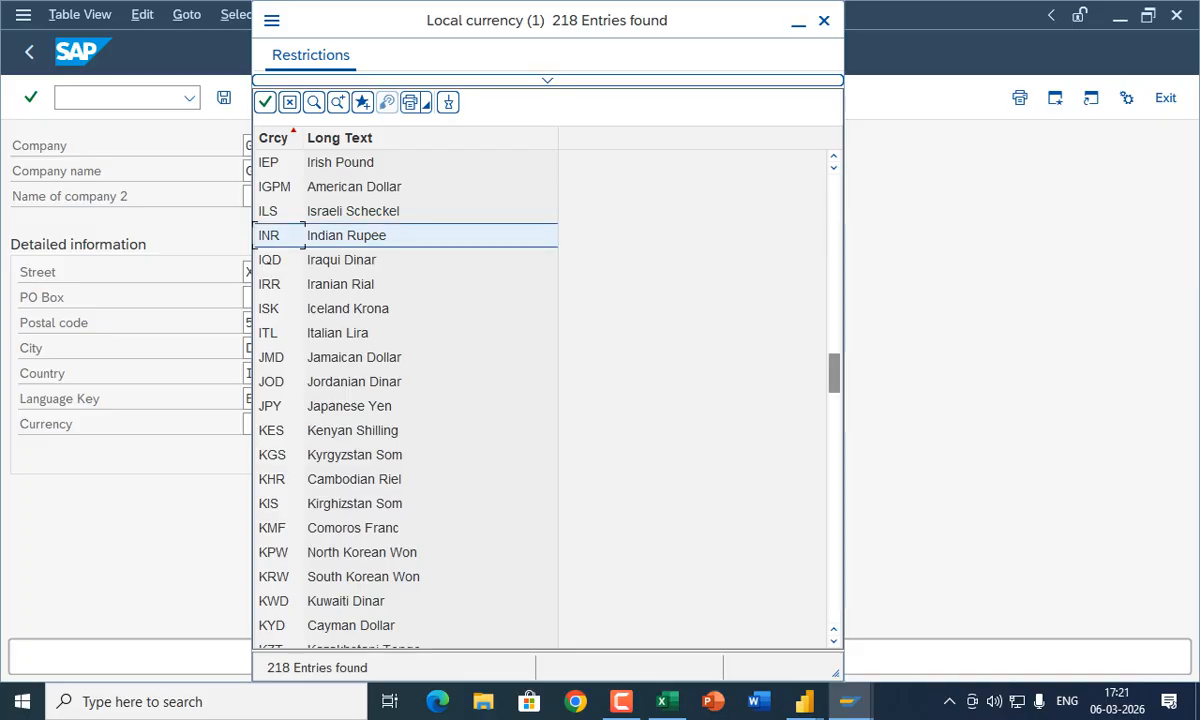
key("Return")
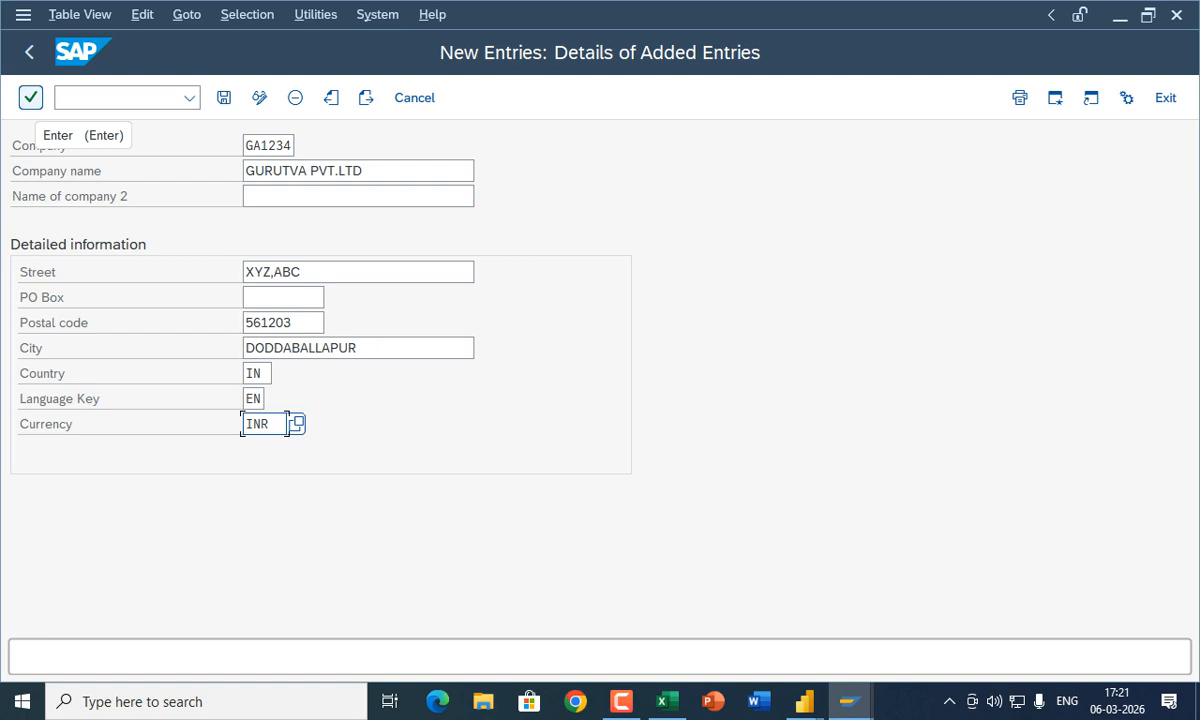
left_click(31, 98)
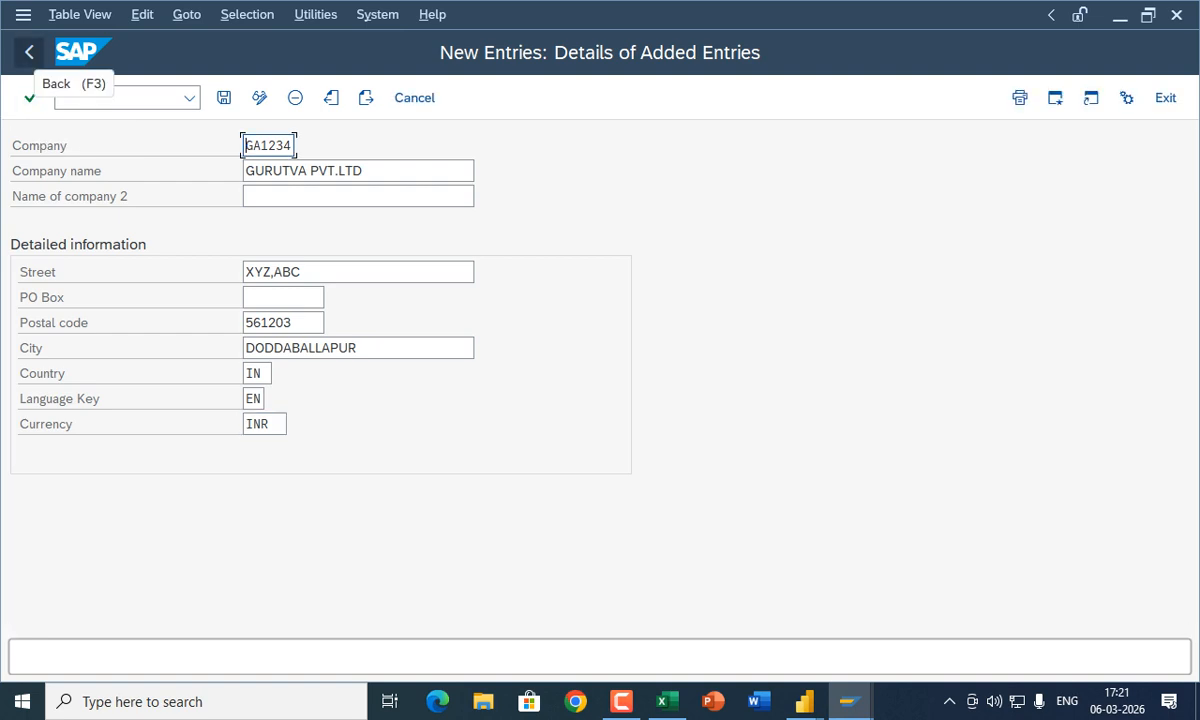
- Return to the implementation guide, saving the new company under the proposed customizing request MAN GROUP OF COMPANY
left_click(29, 52)
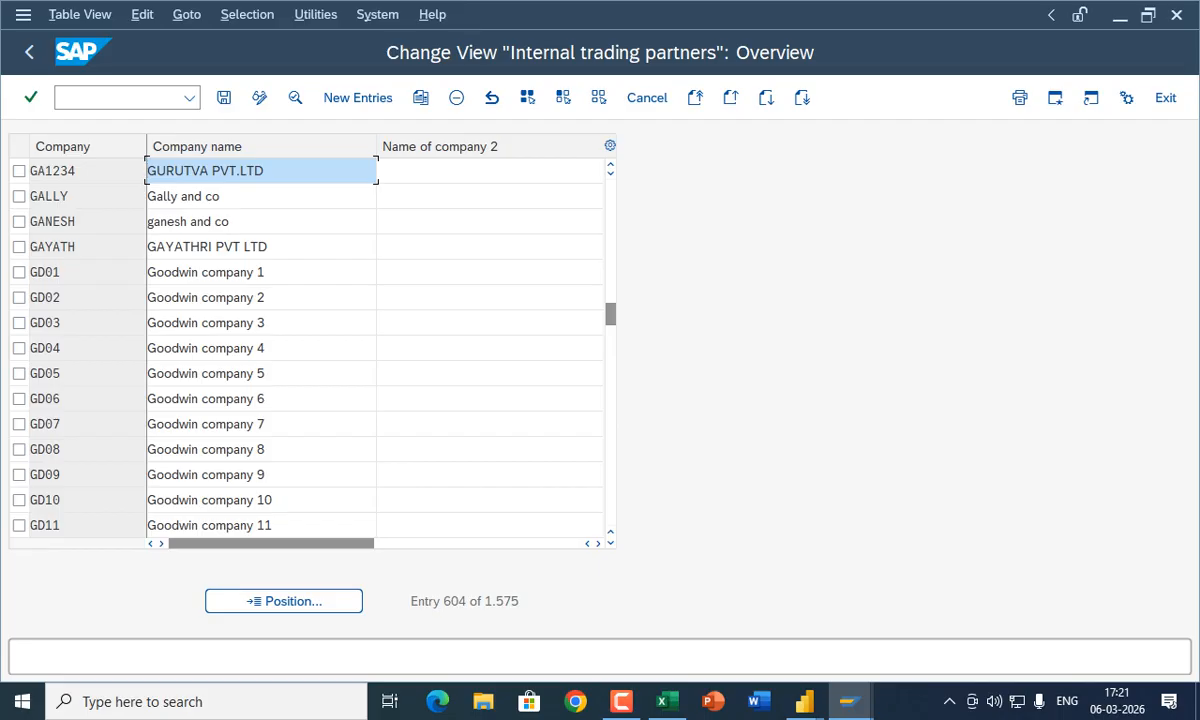
key("F3")
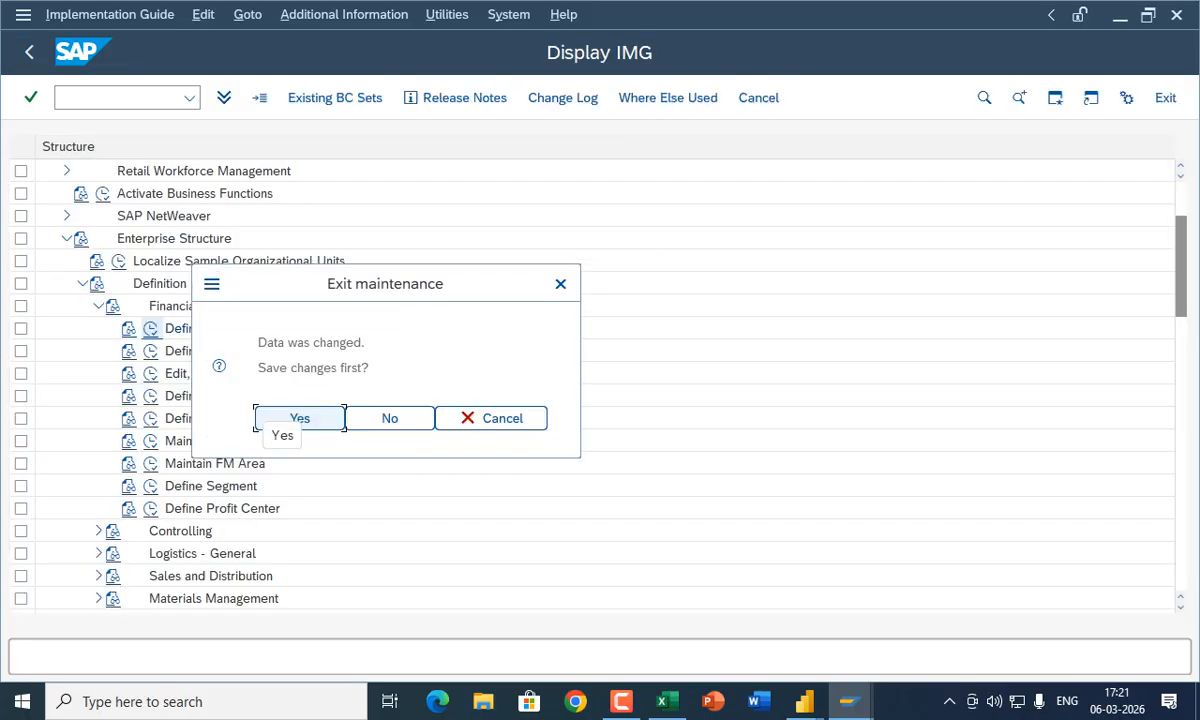
key("Return")
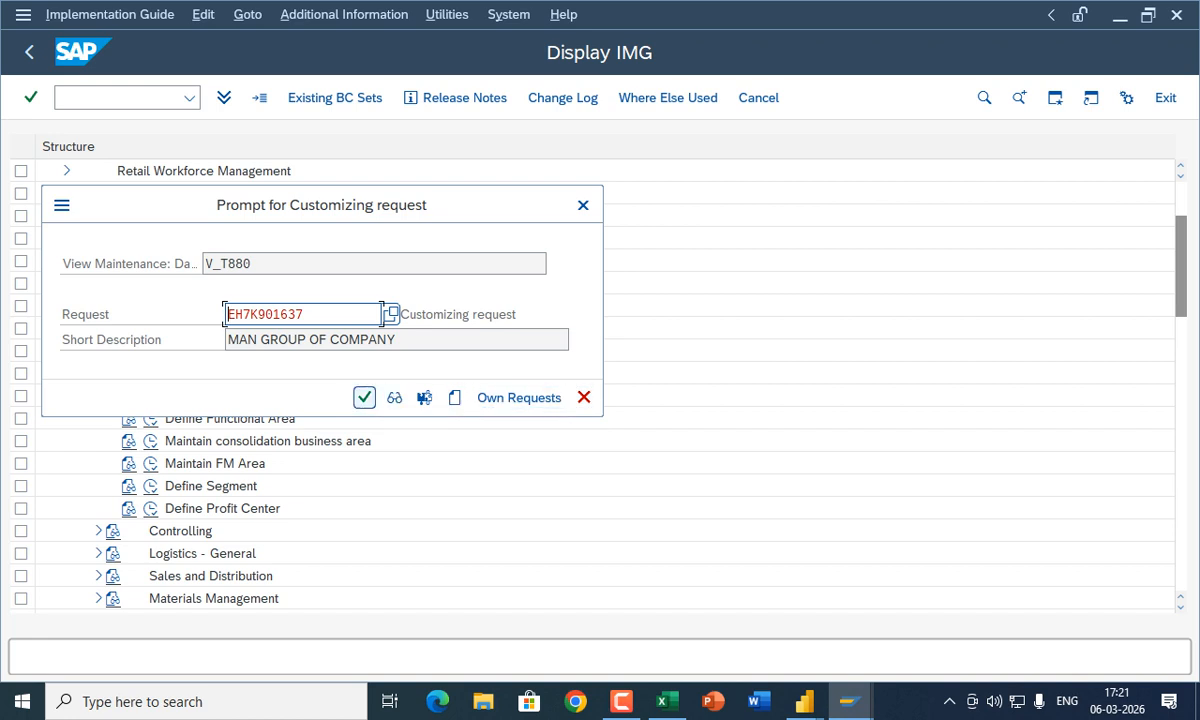
left_click(364, 397)
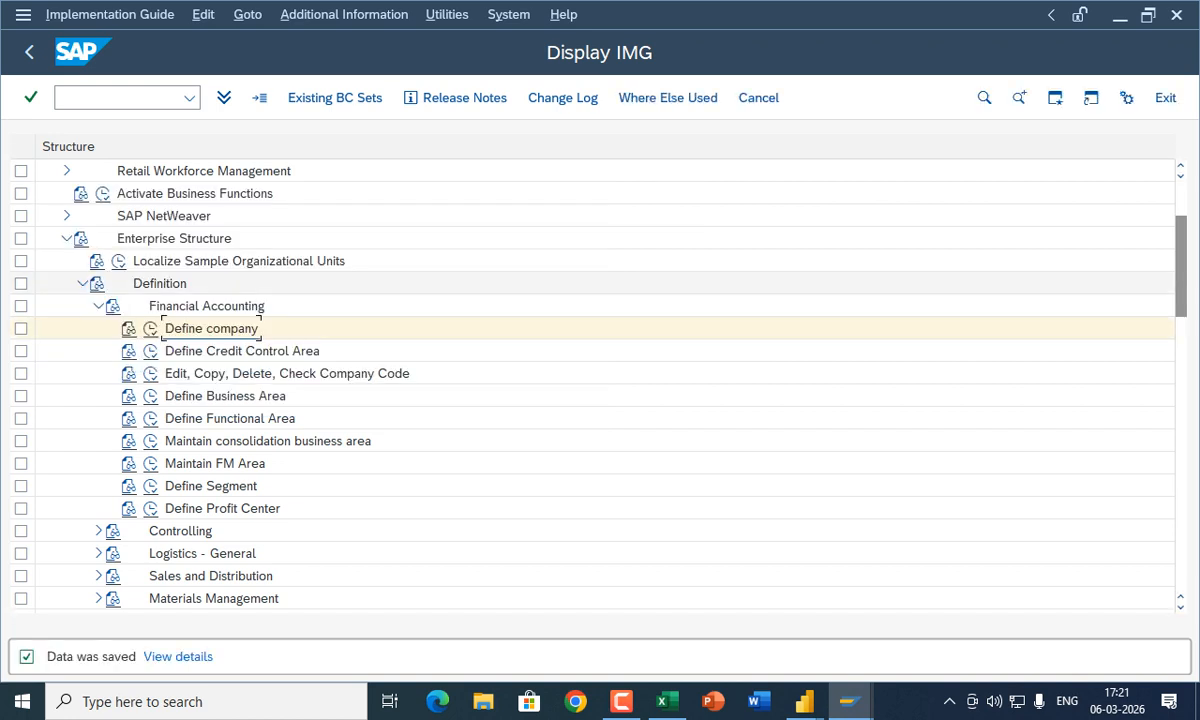